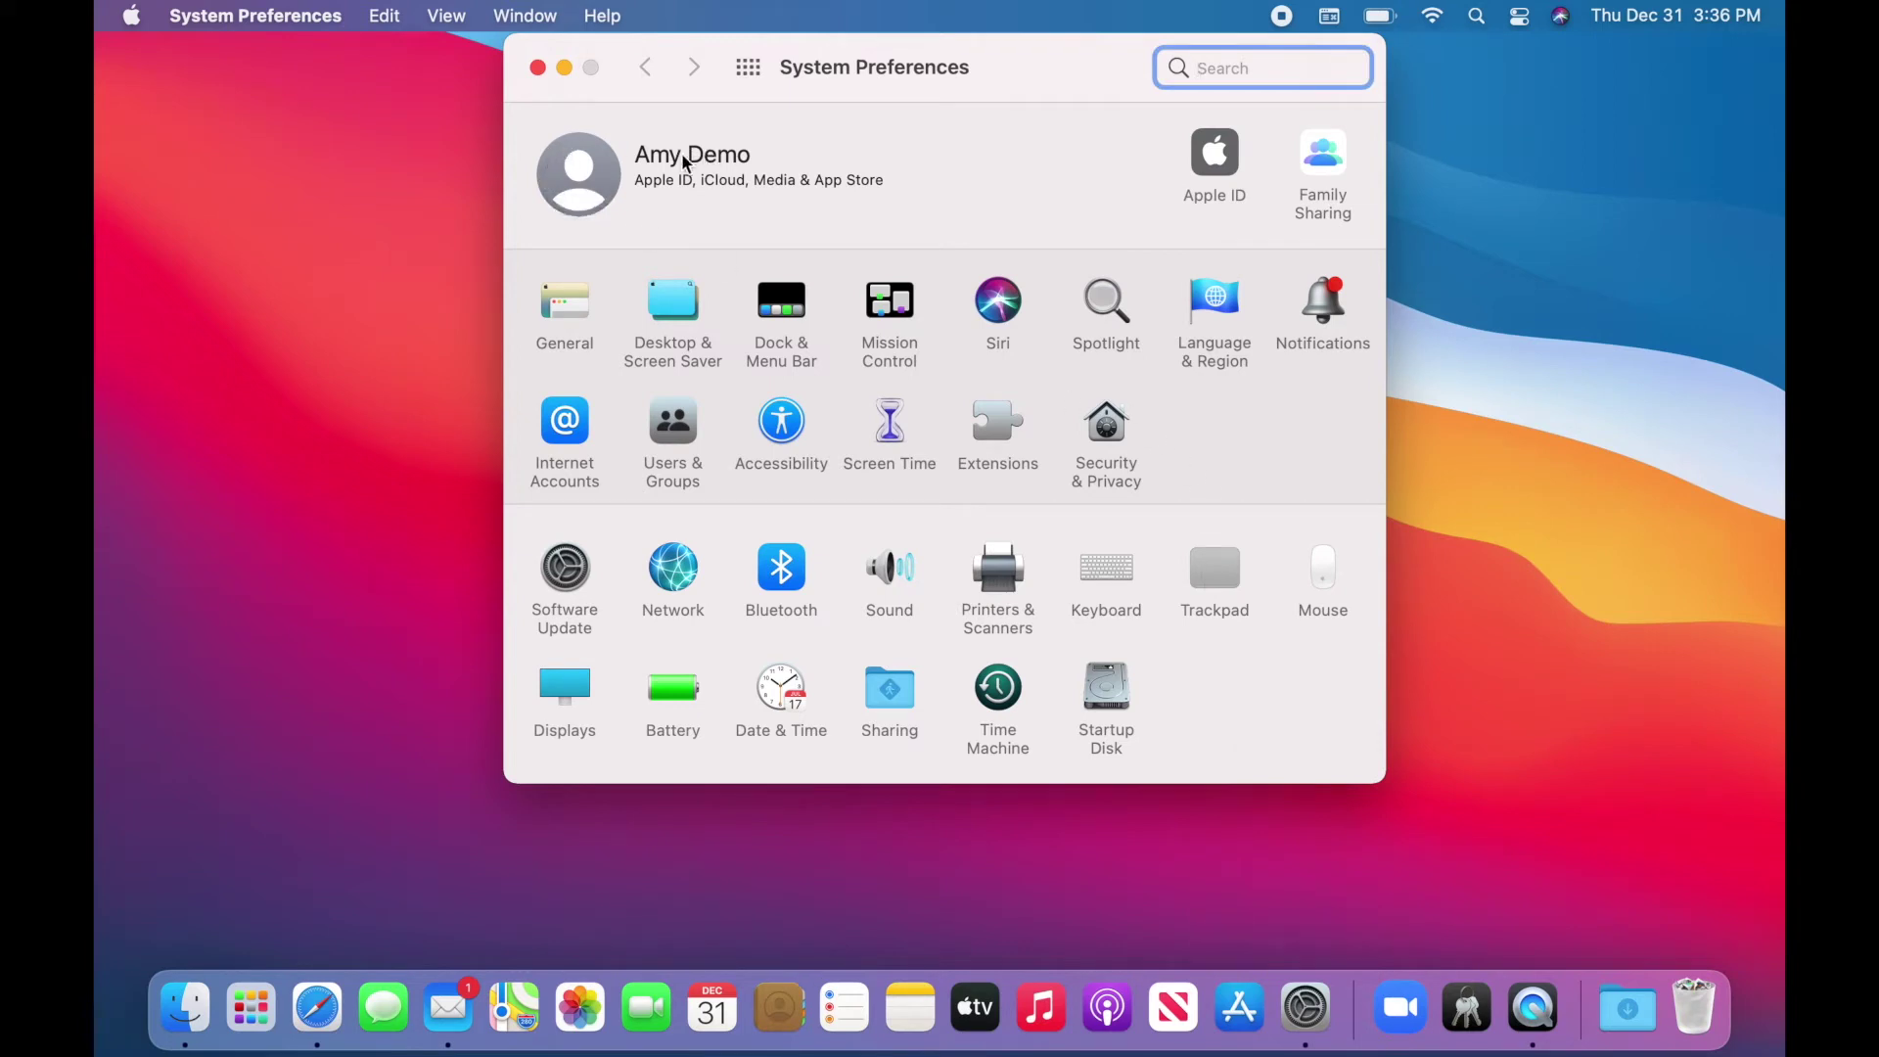
Open the Apple ID iCloud page listing apps using iCloud and the full 5 GB storage bar.
{"action": "left_click", "coordinate": [1220, 164]}
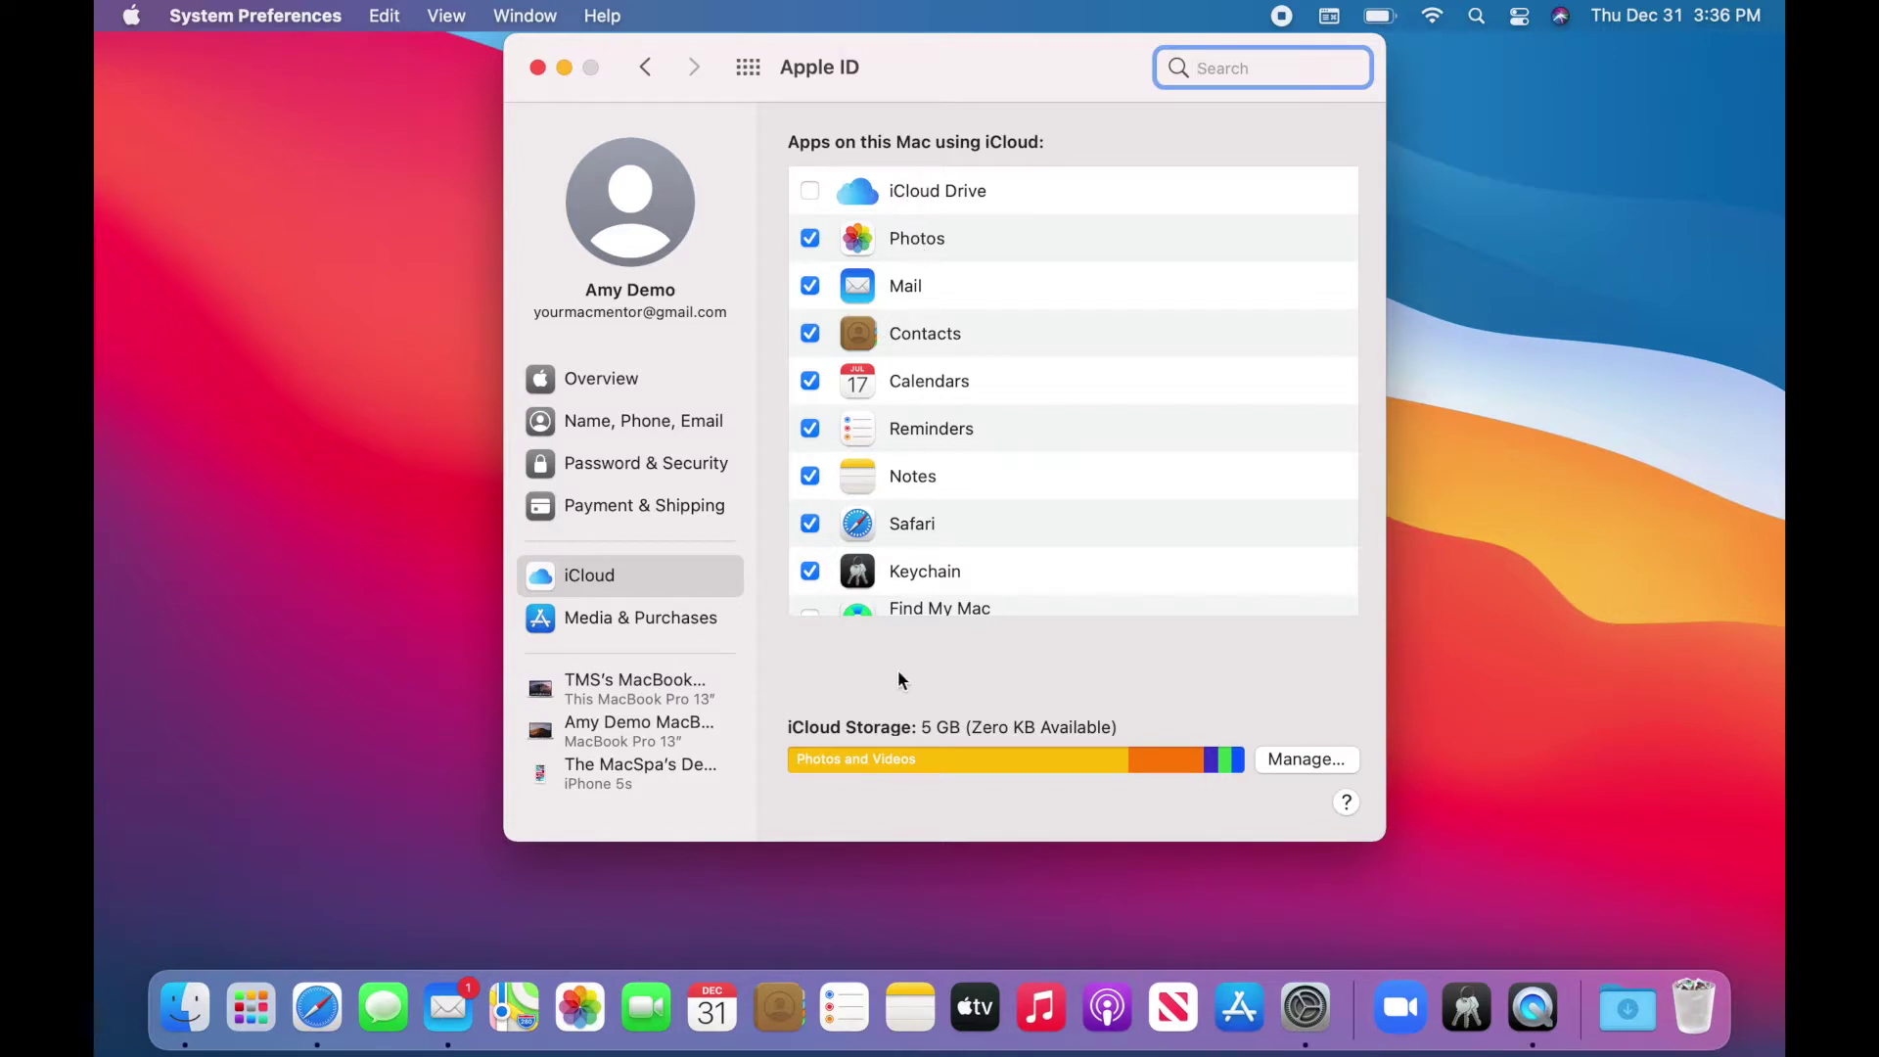
{"action": "mouse_move", "coordinate": [802, 767]}
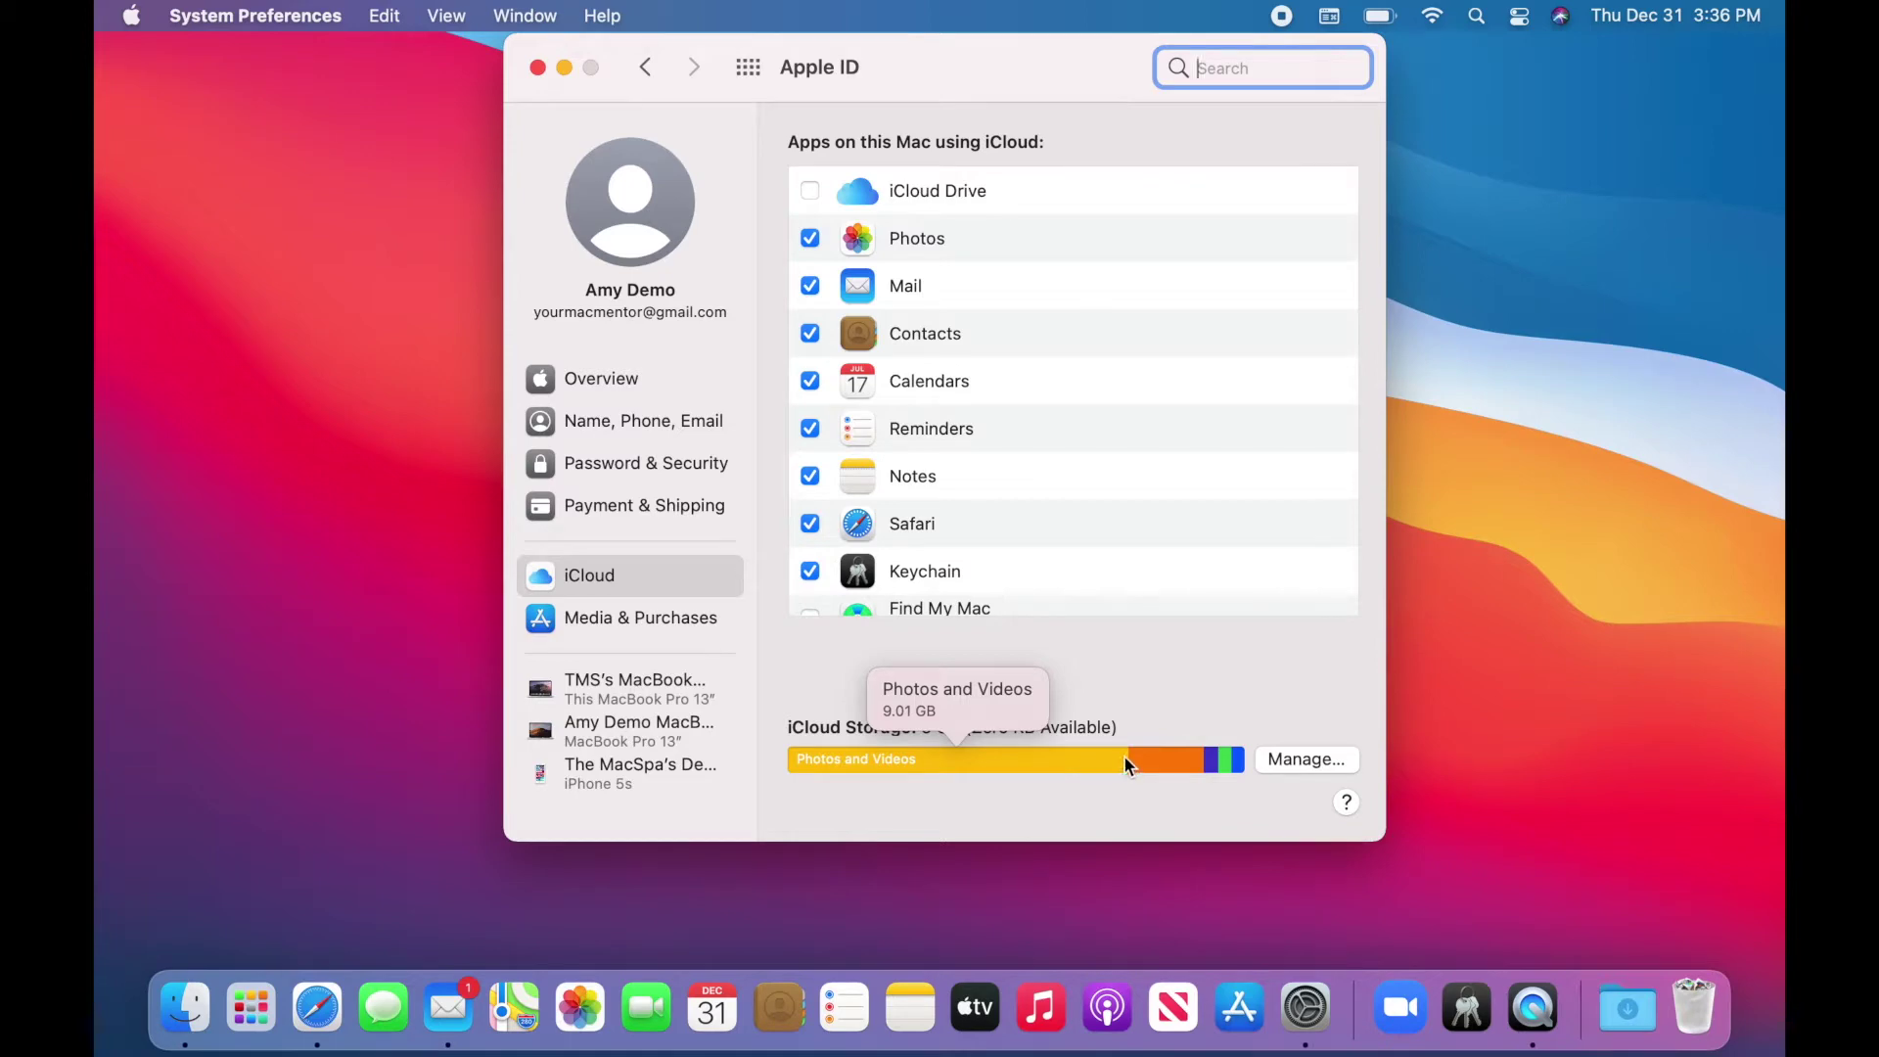
{"action": "left_click", "coordinate": [781, 650]}
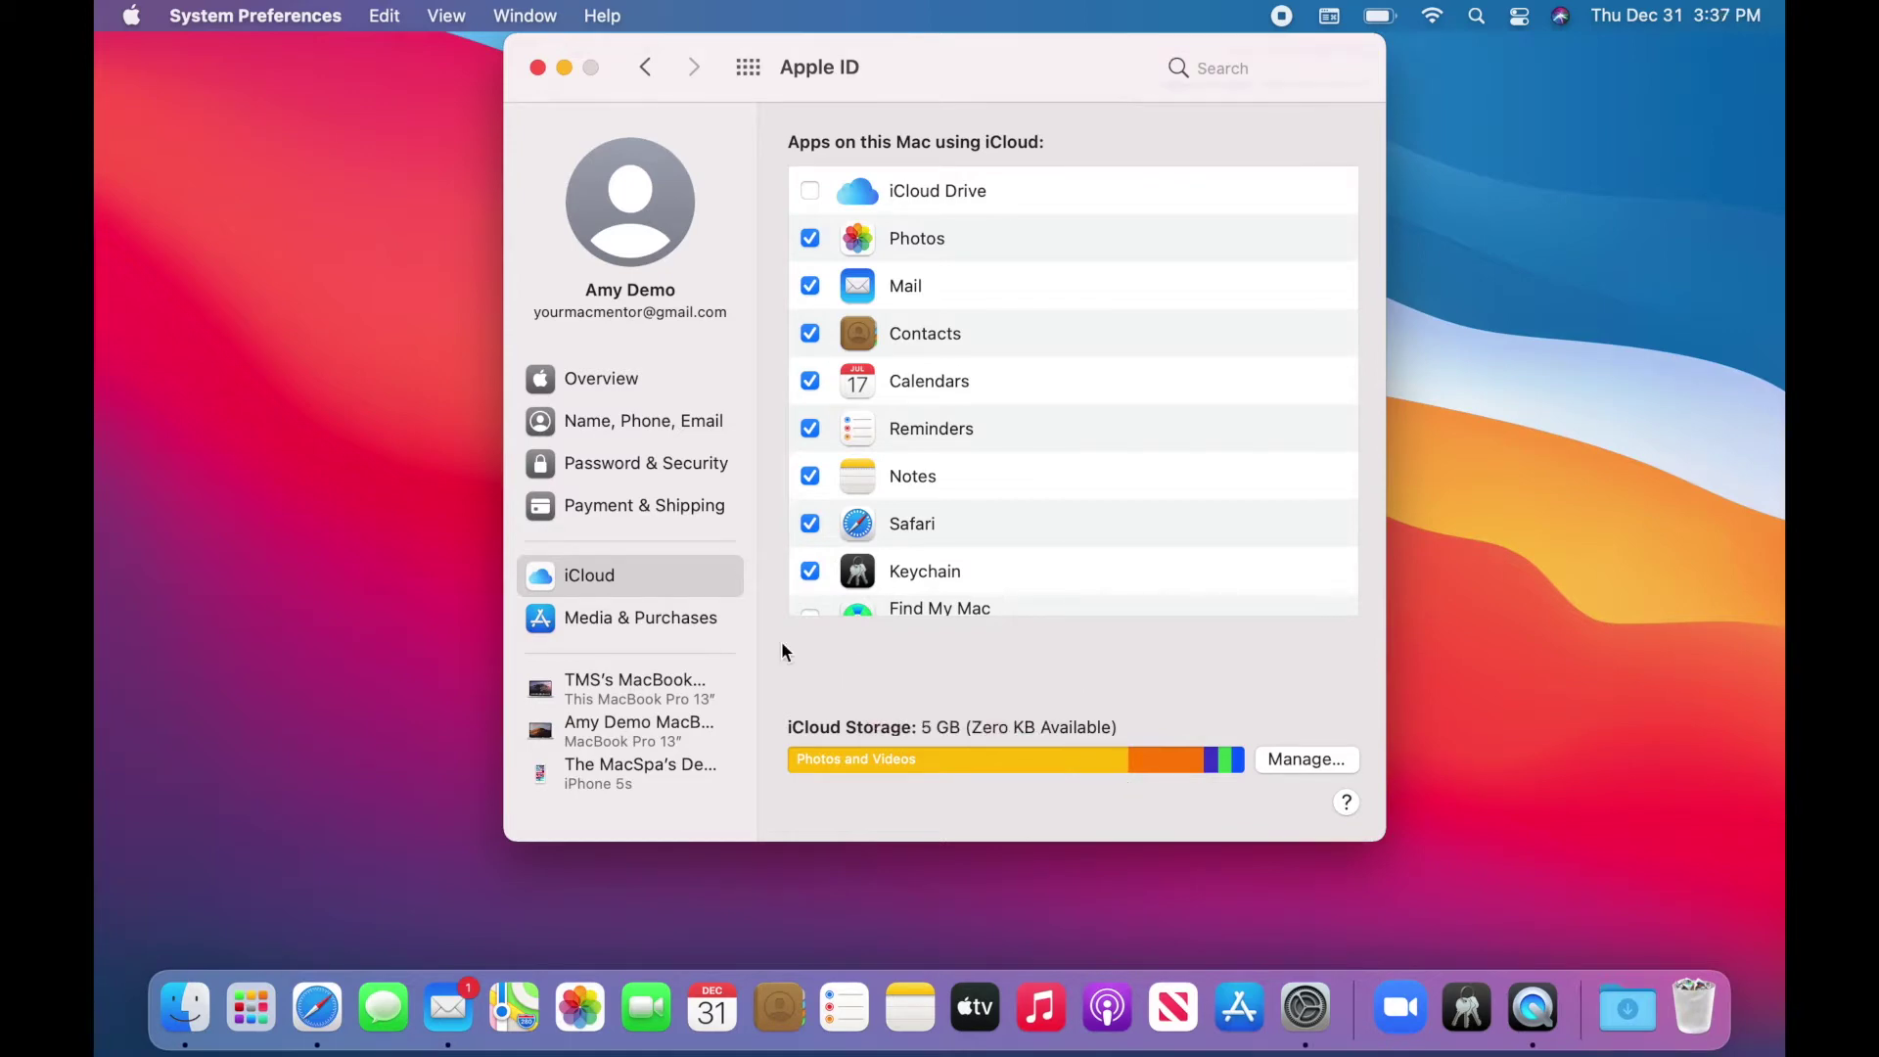
Uncheck Photos in the iCloud apps list and choose Download to keep a local copy.
{"action": "mouse_move", "coordinate": [915, 770]}
{"action": "left_click", "coordinate": [810, 241]}
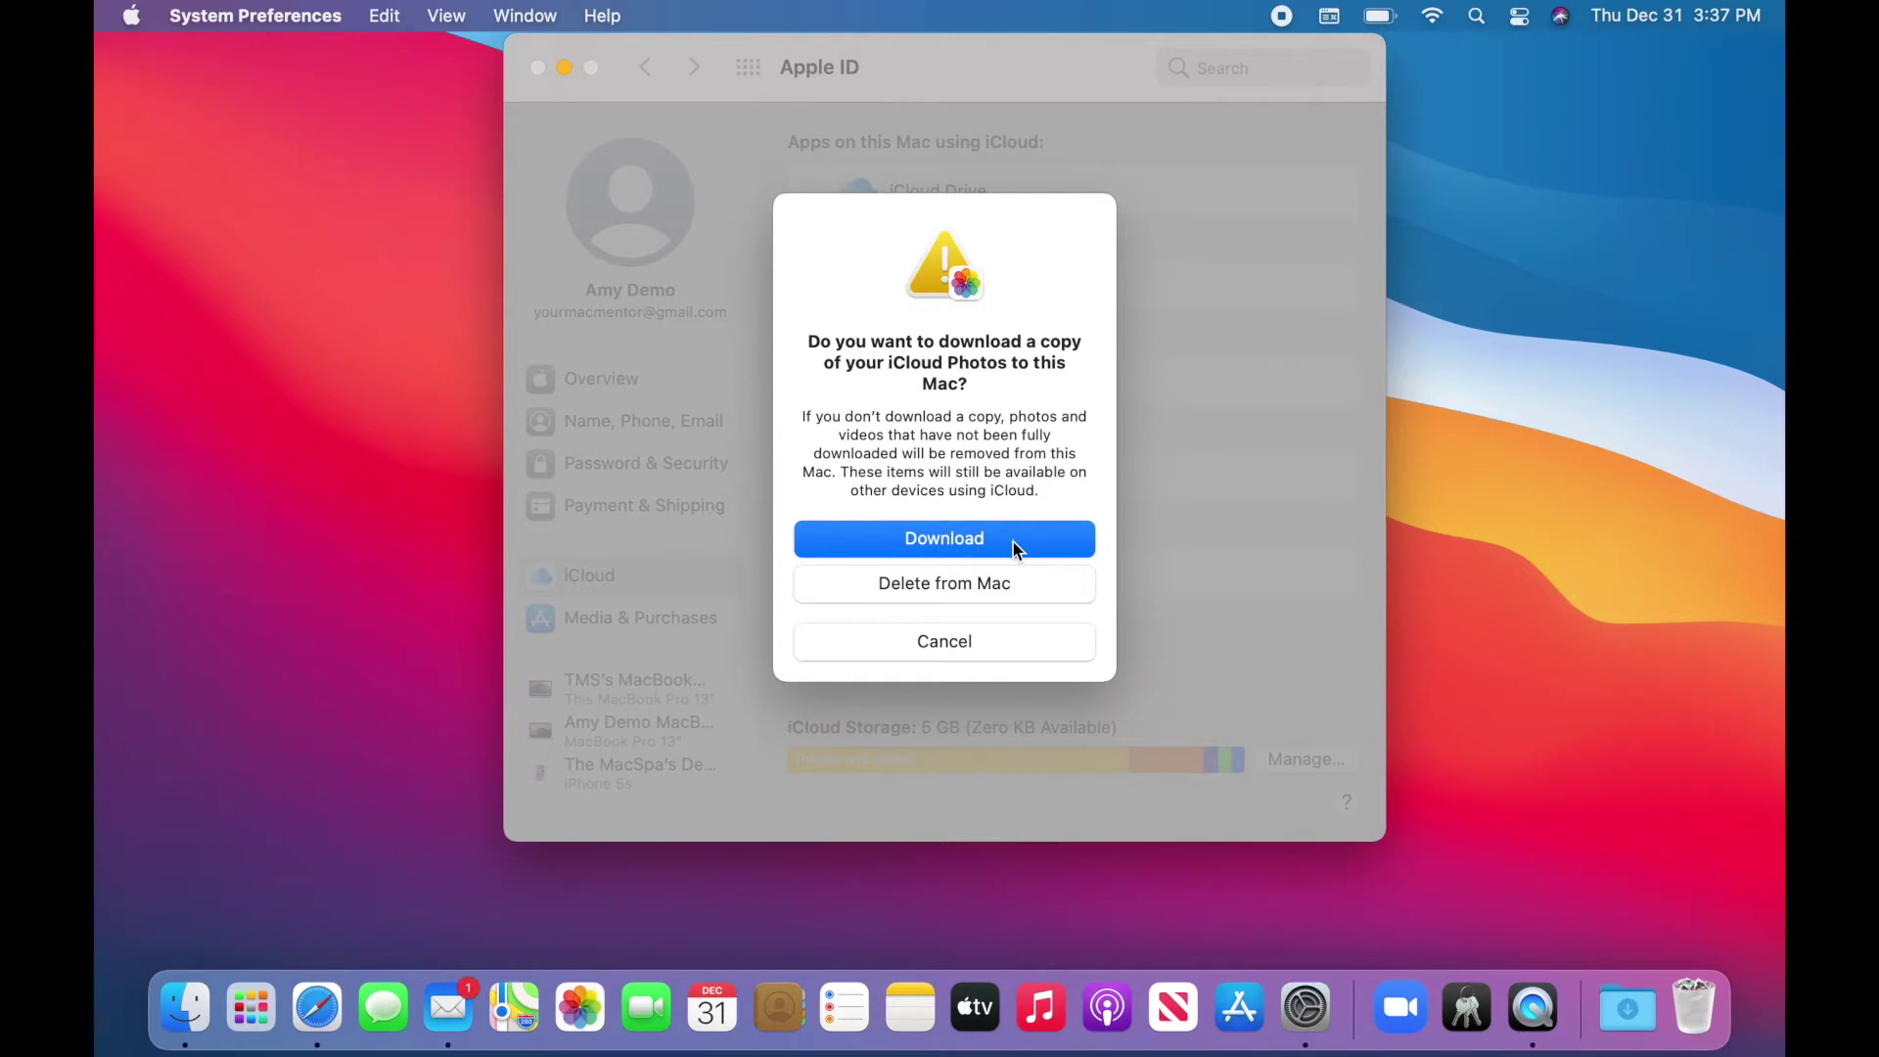
{"action": "left_click", "coordinate": [956, 538]}
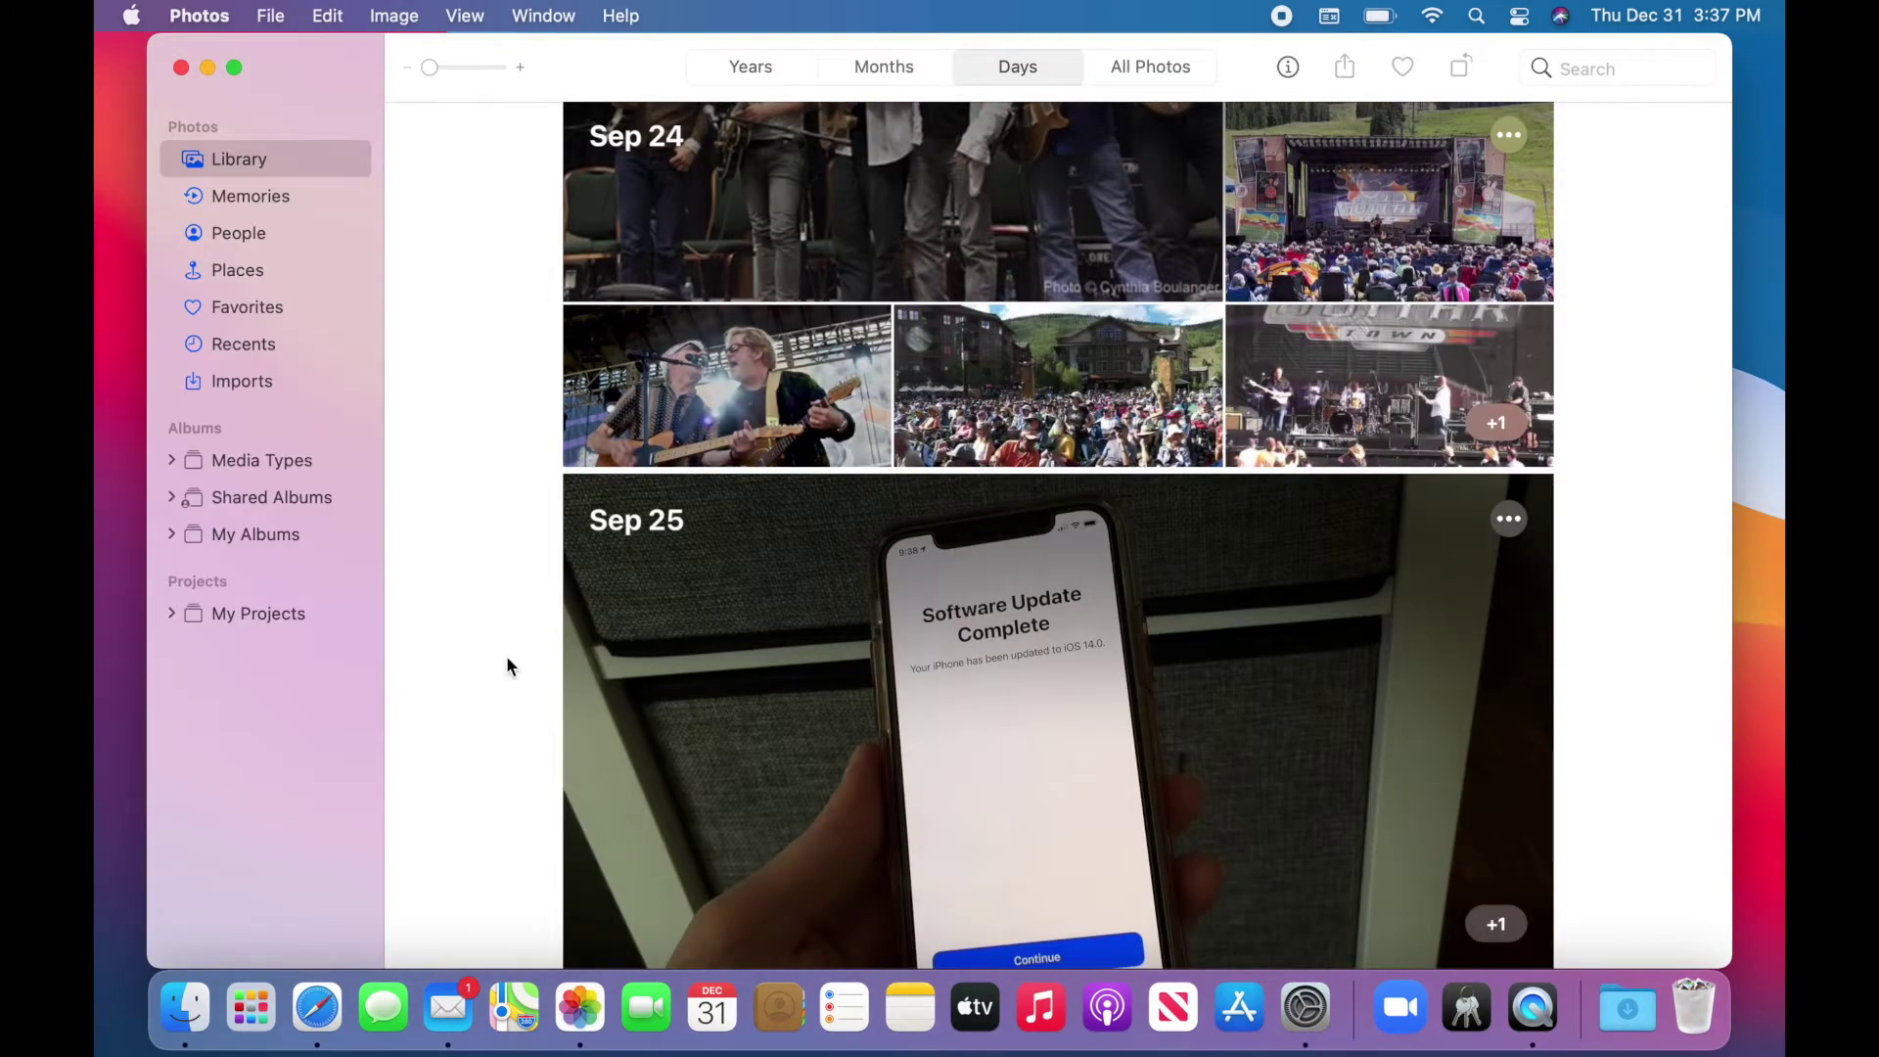
View All Photos showing 2,777 photos and 19 videos, then return to System Preferences.
{"action": "scroll", "coordinate": [542, 679], "scroll_direction": "down", "scroll_amount": 2}
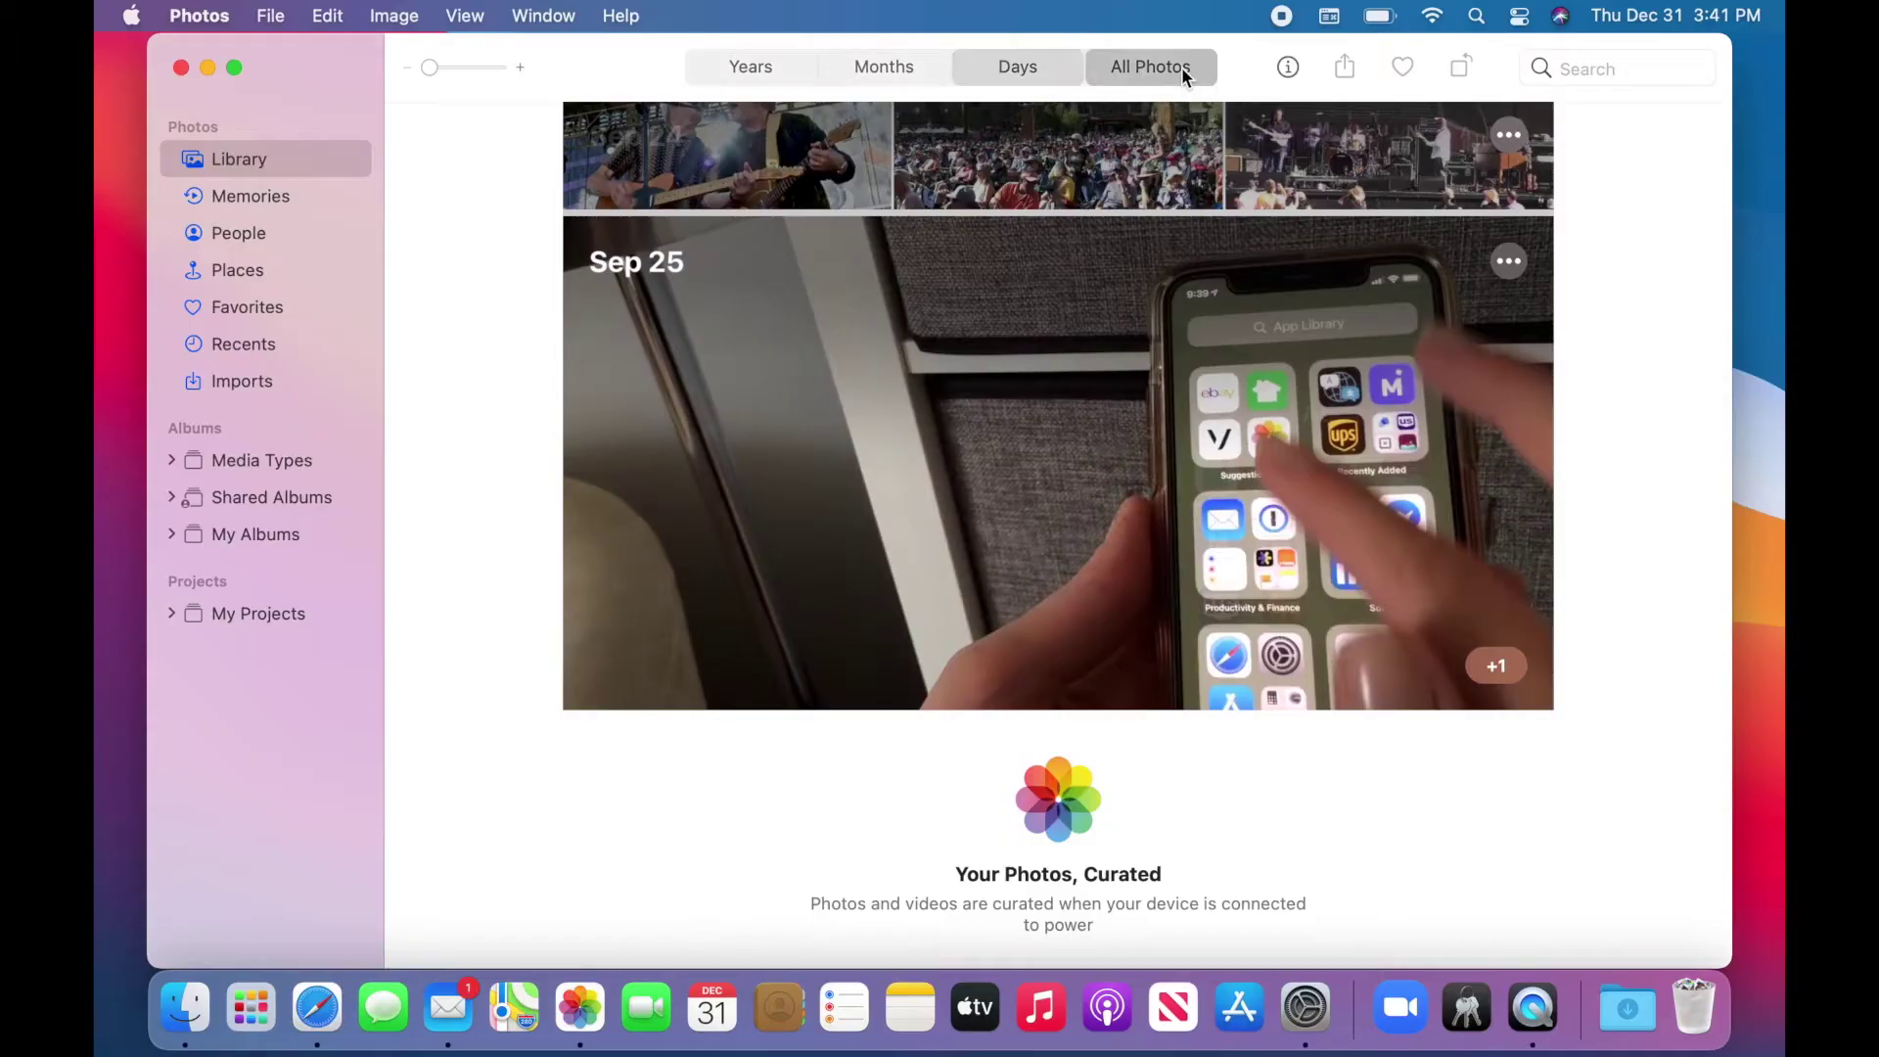
{"action": "left_click", "coordinate": [1183, 66]}
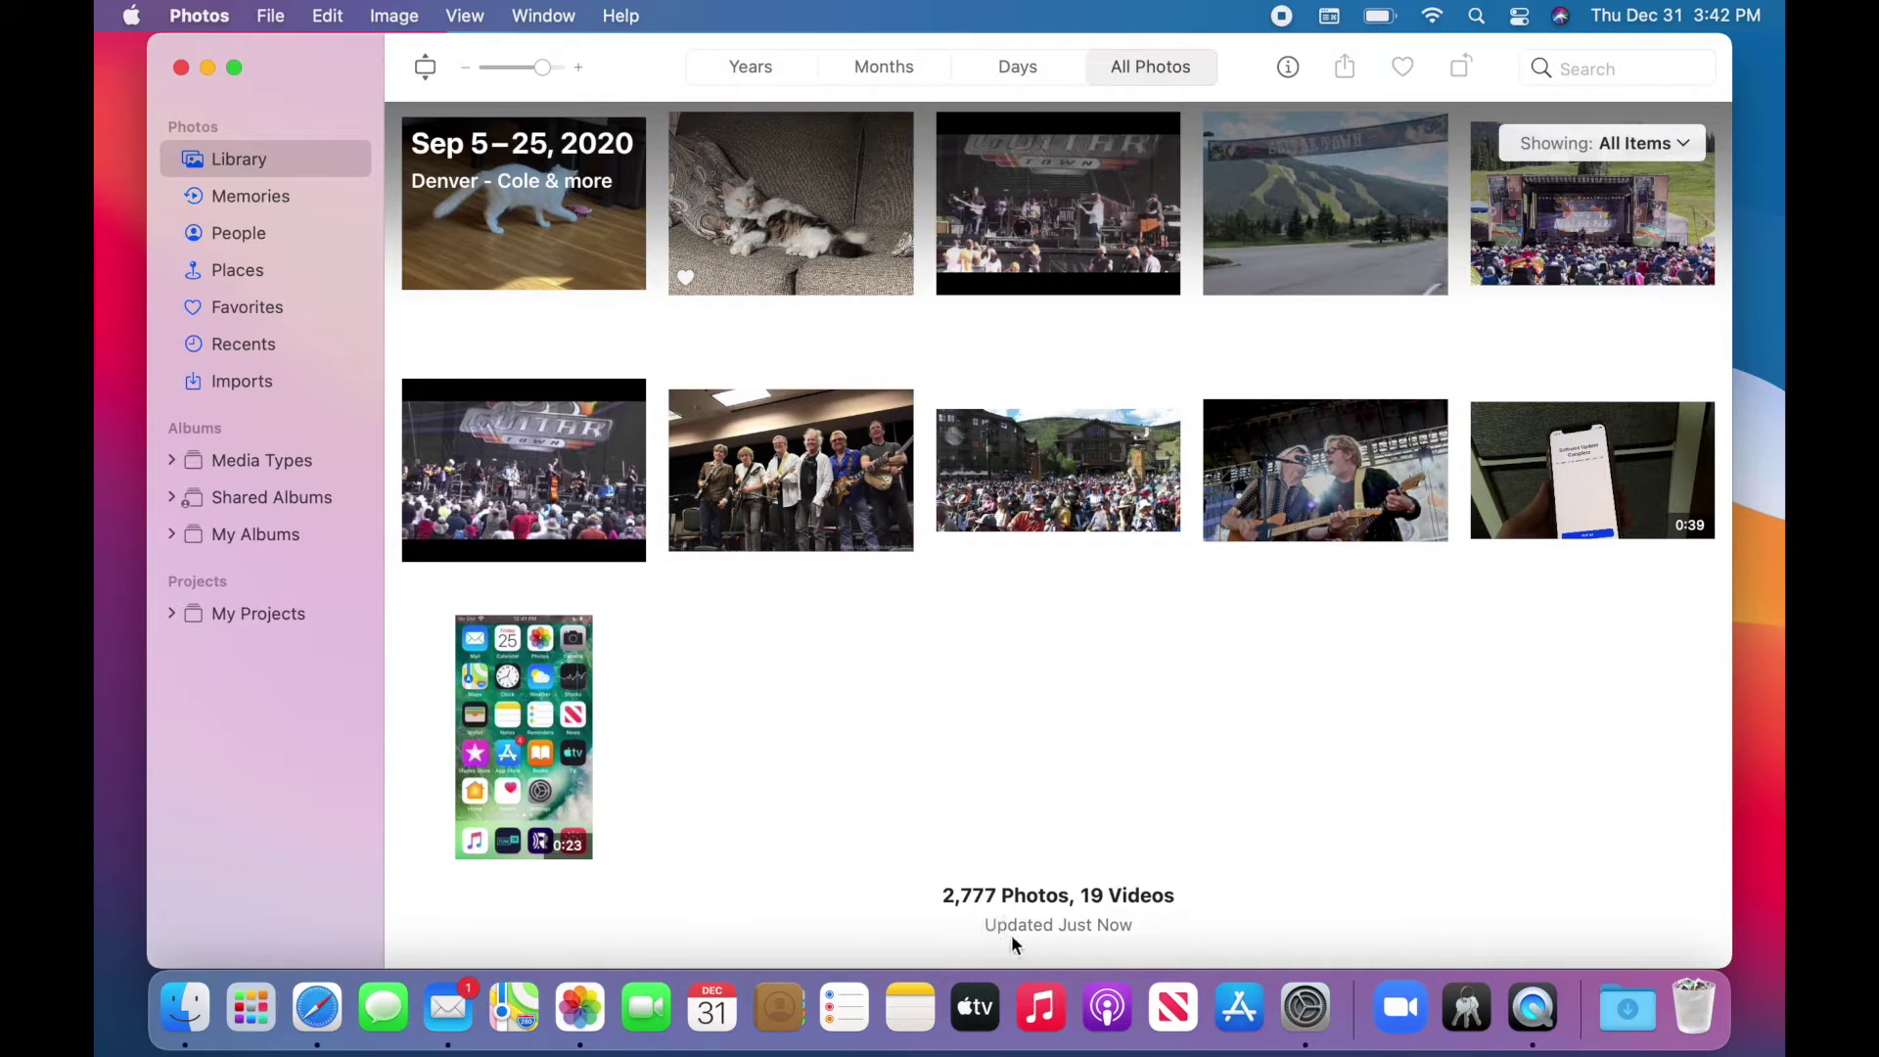
{"action": "scroll", "coordinate": [1077, 881], "scroll_direction": "up", "scroll_amount": 2}
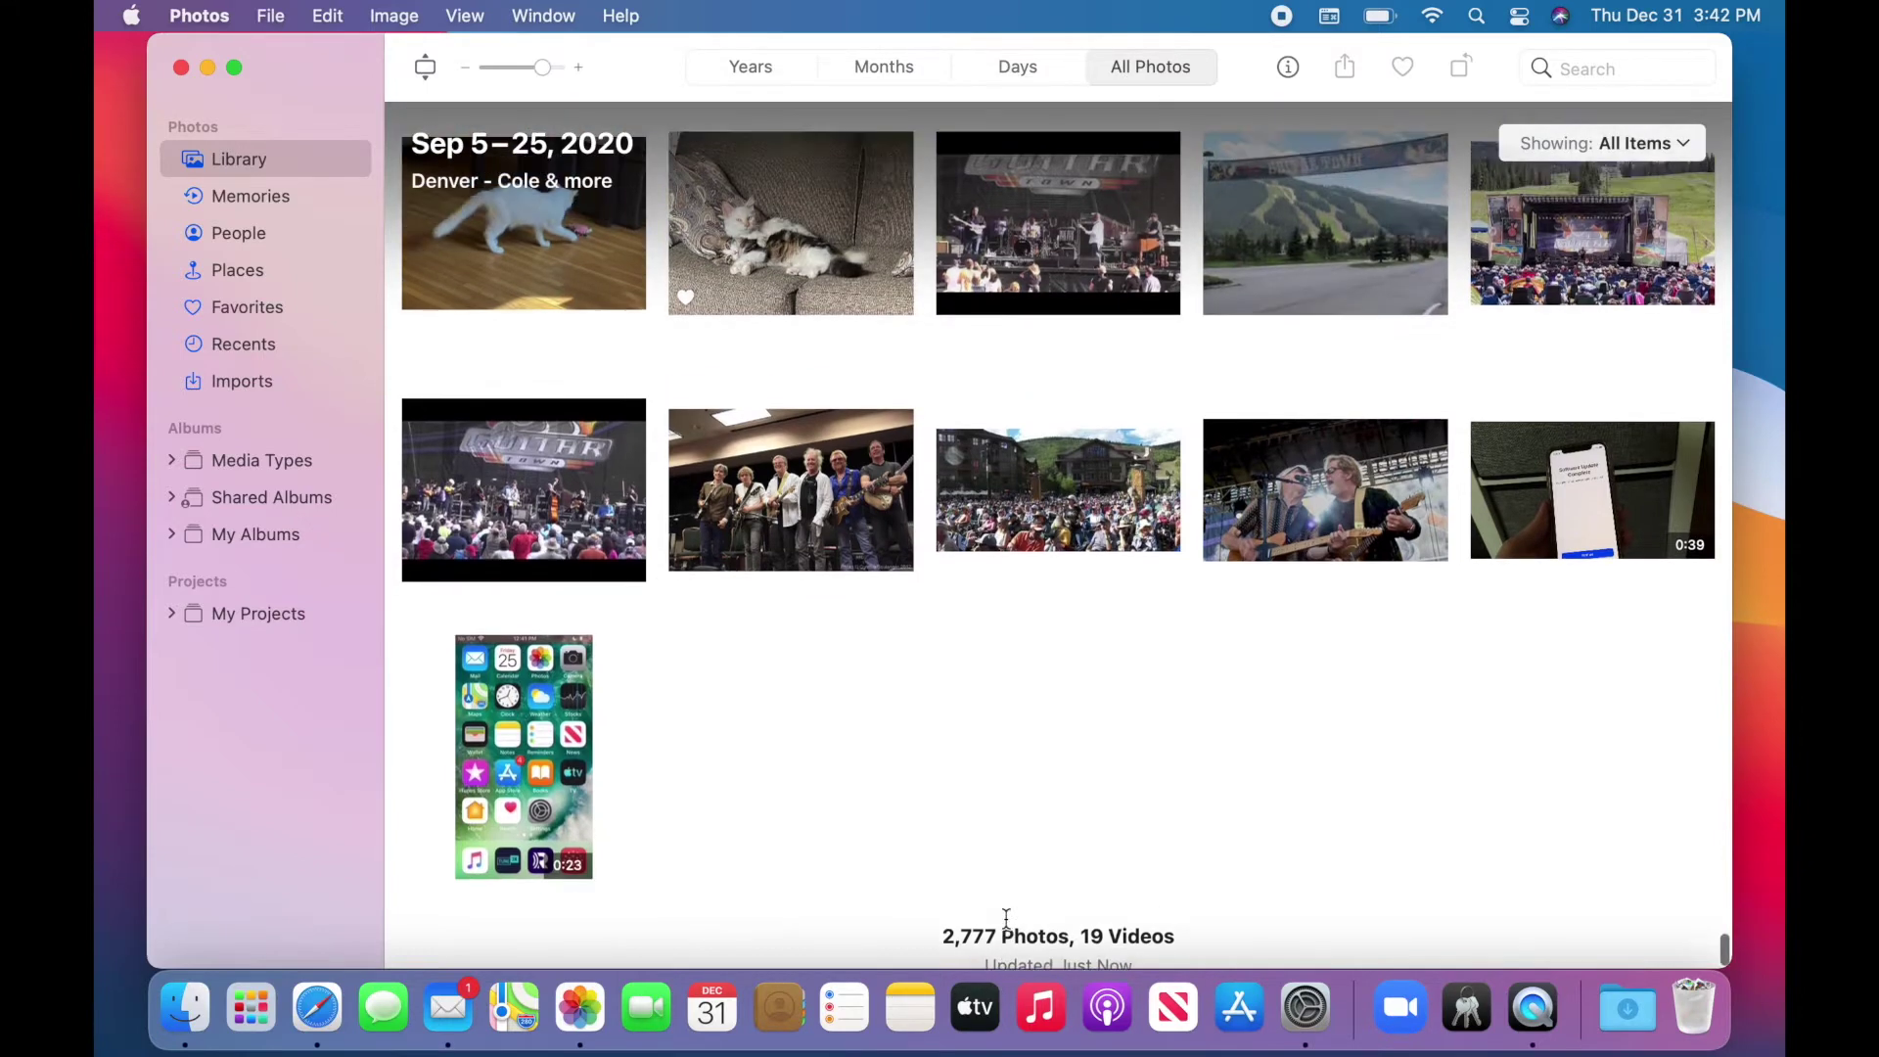
{"action": "scroll", "coordinate": [1129, 835], "scroll_direction": "down", "scroll_amount": 2}
{"action": "left_click", "coordinate": [1311, 1018]}
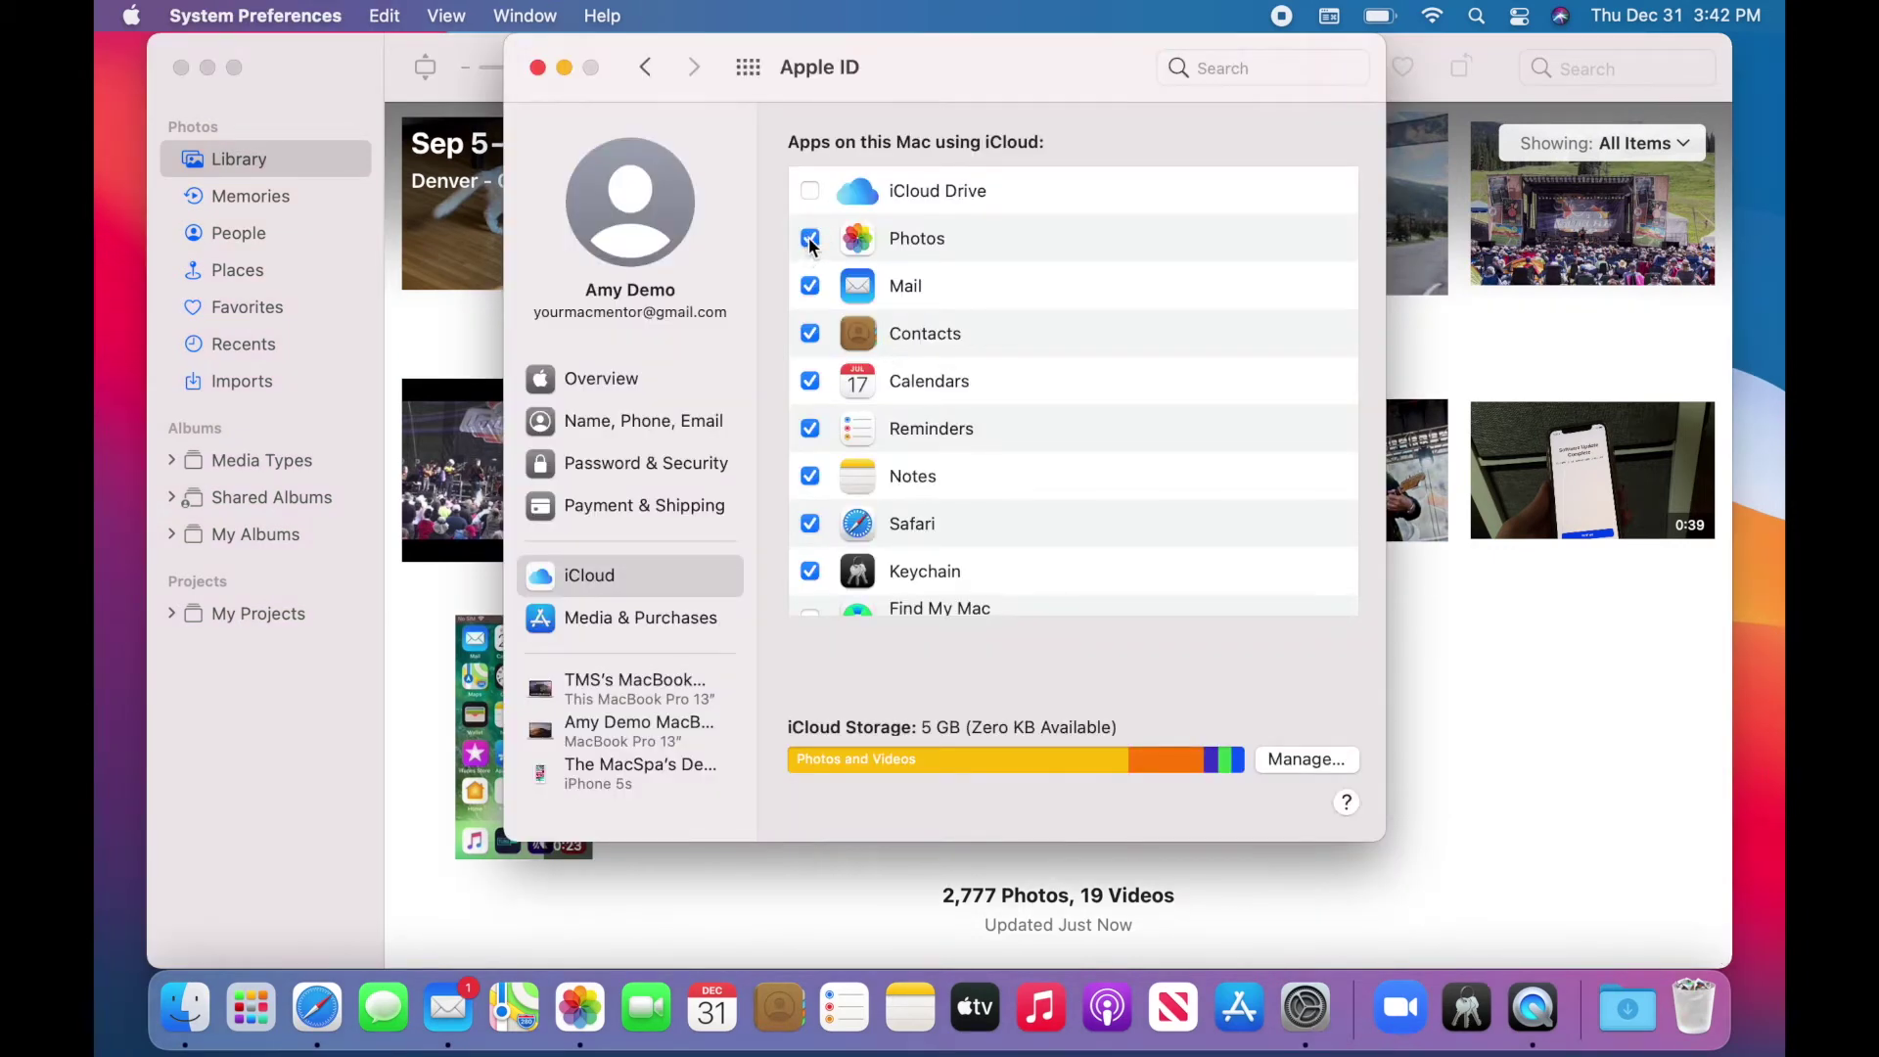
Uncheck iCloud Photos, then close the Photos and System Preferences windows.
{"action": "left_click", "coordinate": [810, 239]}
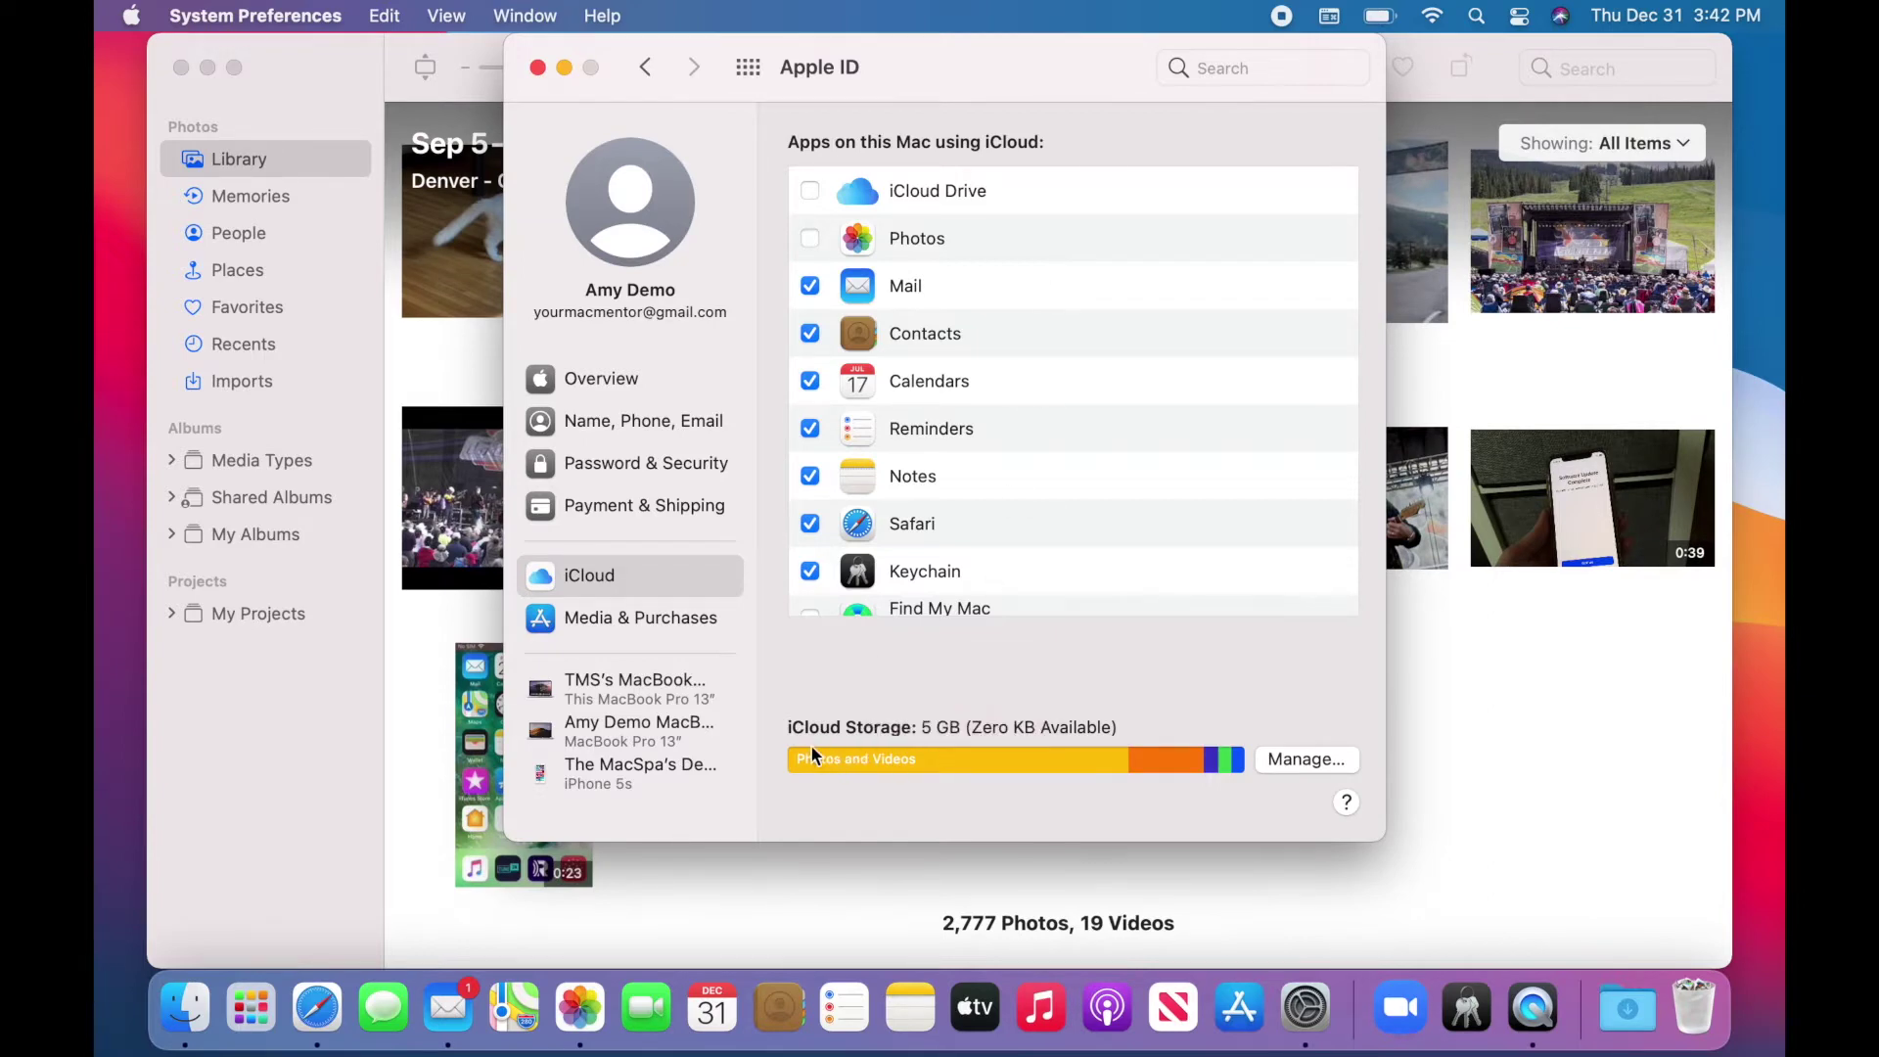
{"action": "mouse_move", "coordinate": [800, 765]}
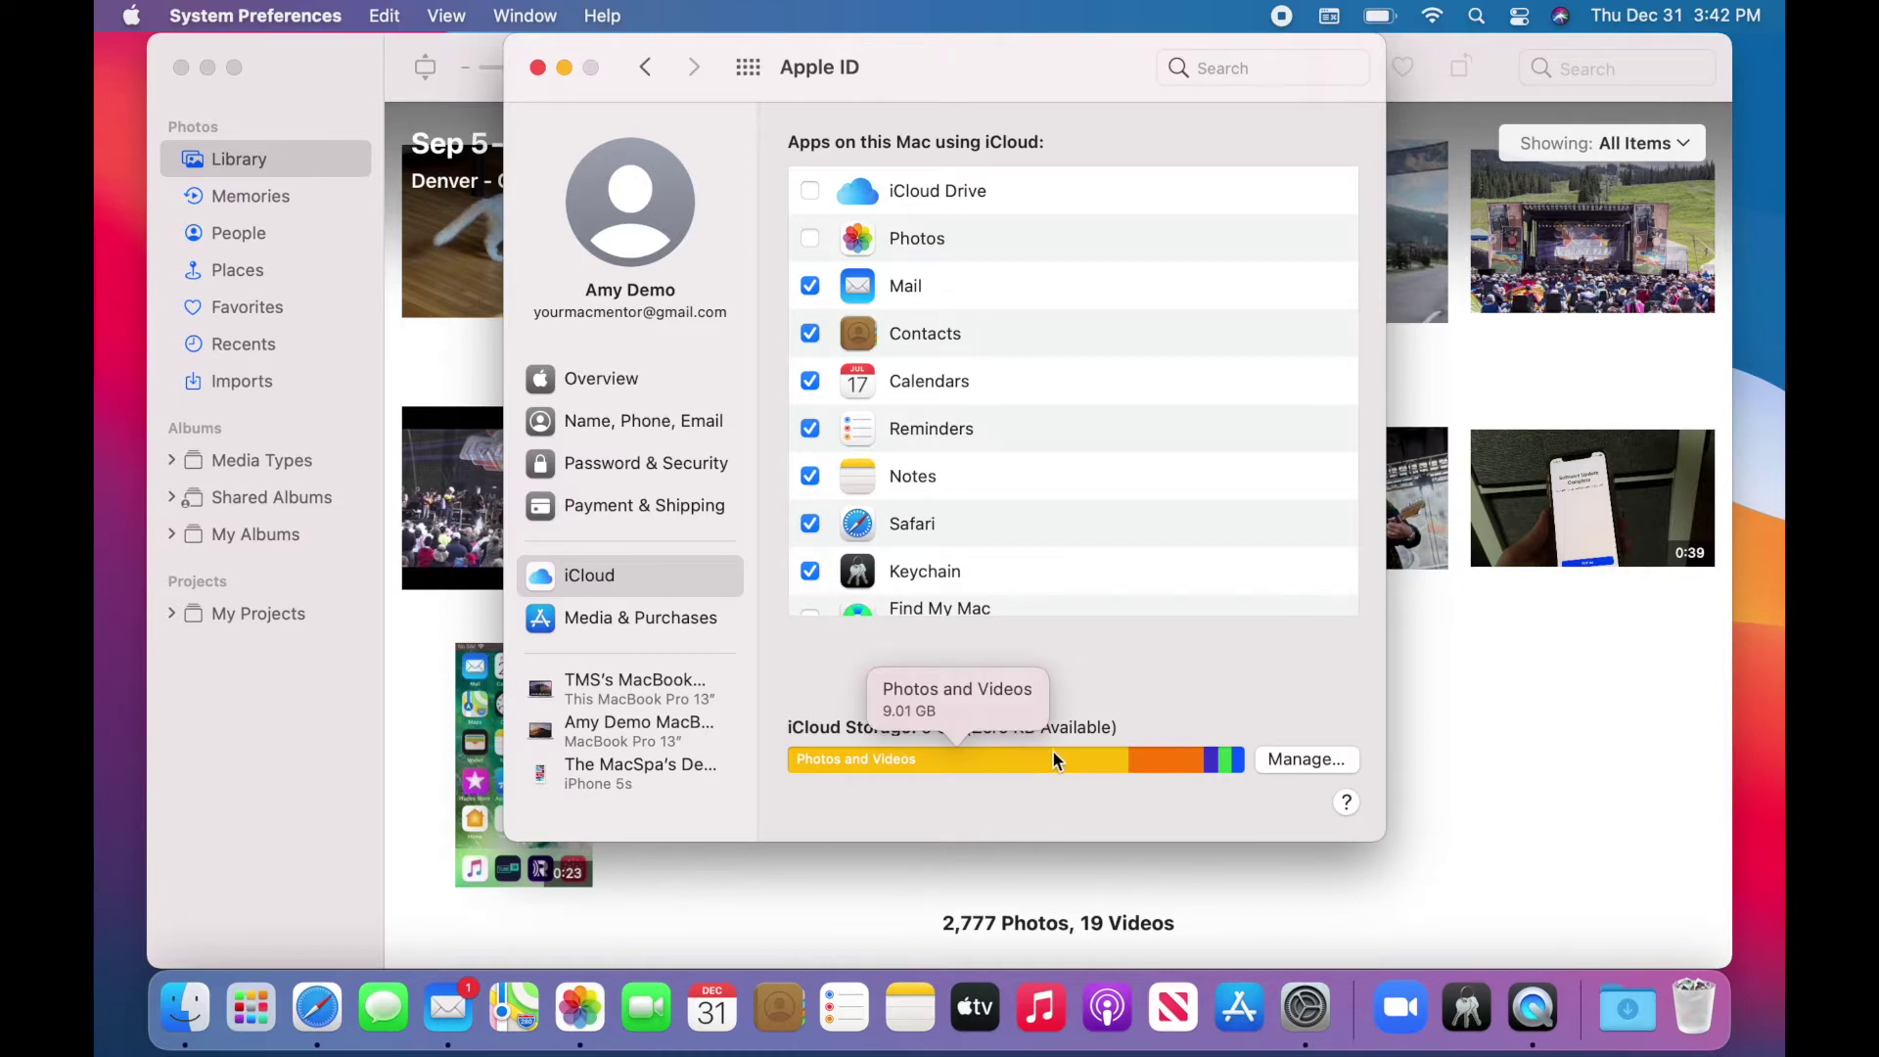
{"action": "left_click", "coordinate": [424, 654]}
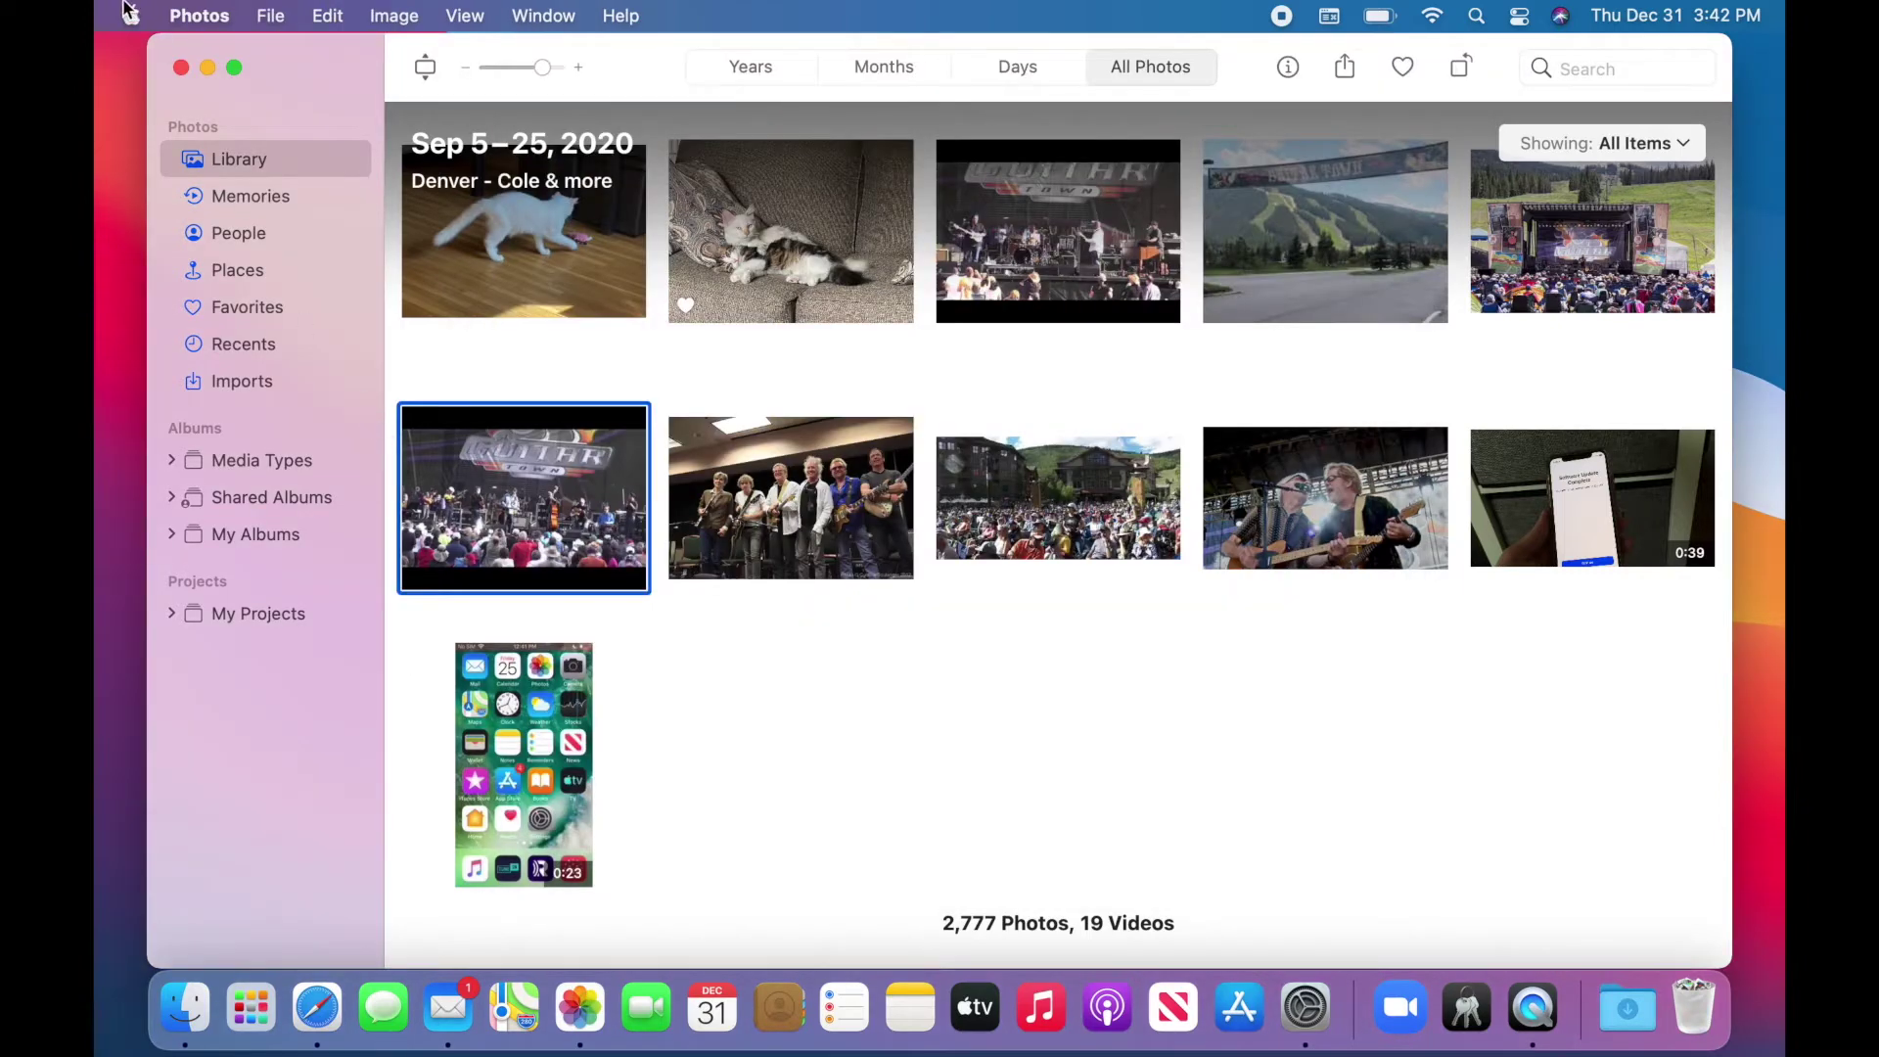
{"action": "left_click", "coordinate": [183, 72]}
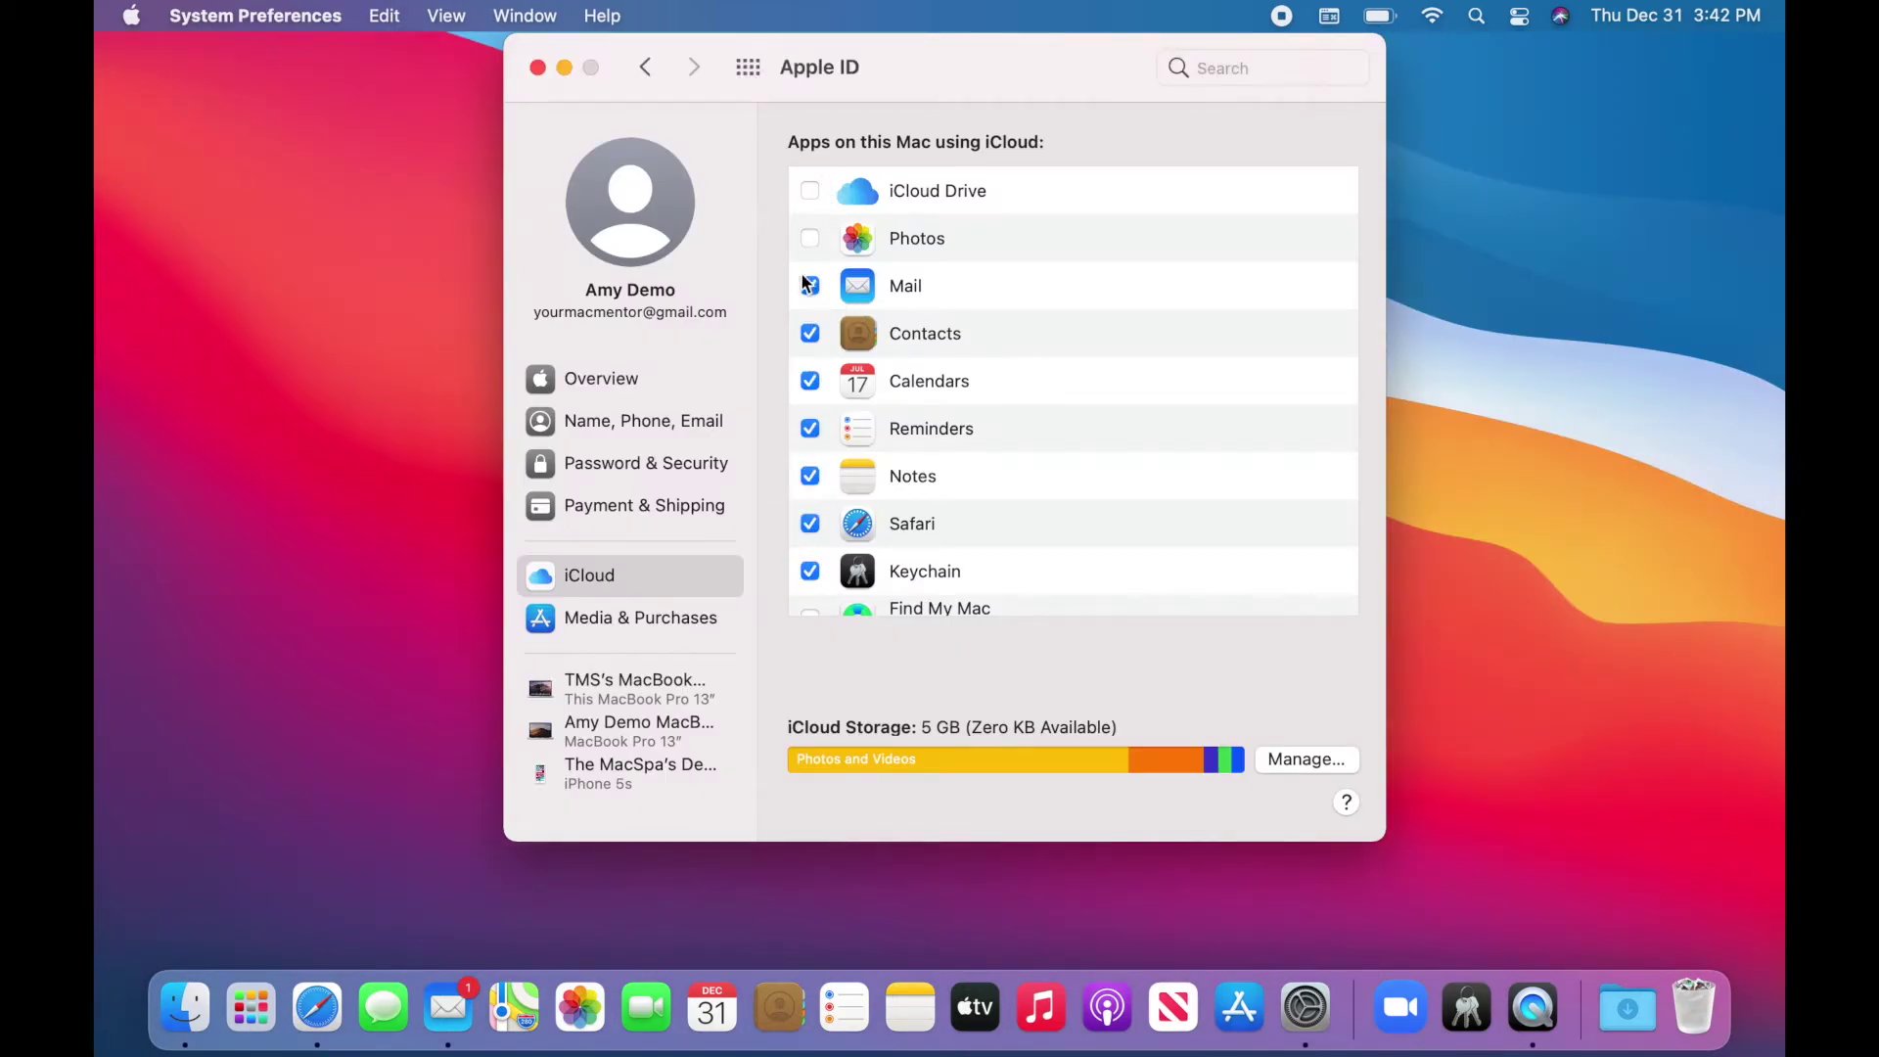
{"action": "left_click", "coordinate": [538, 68]}
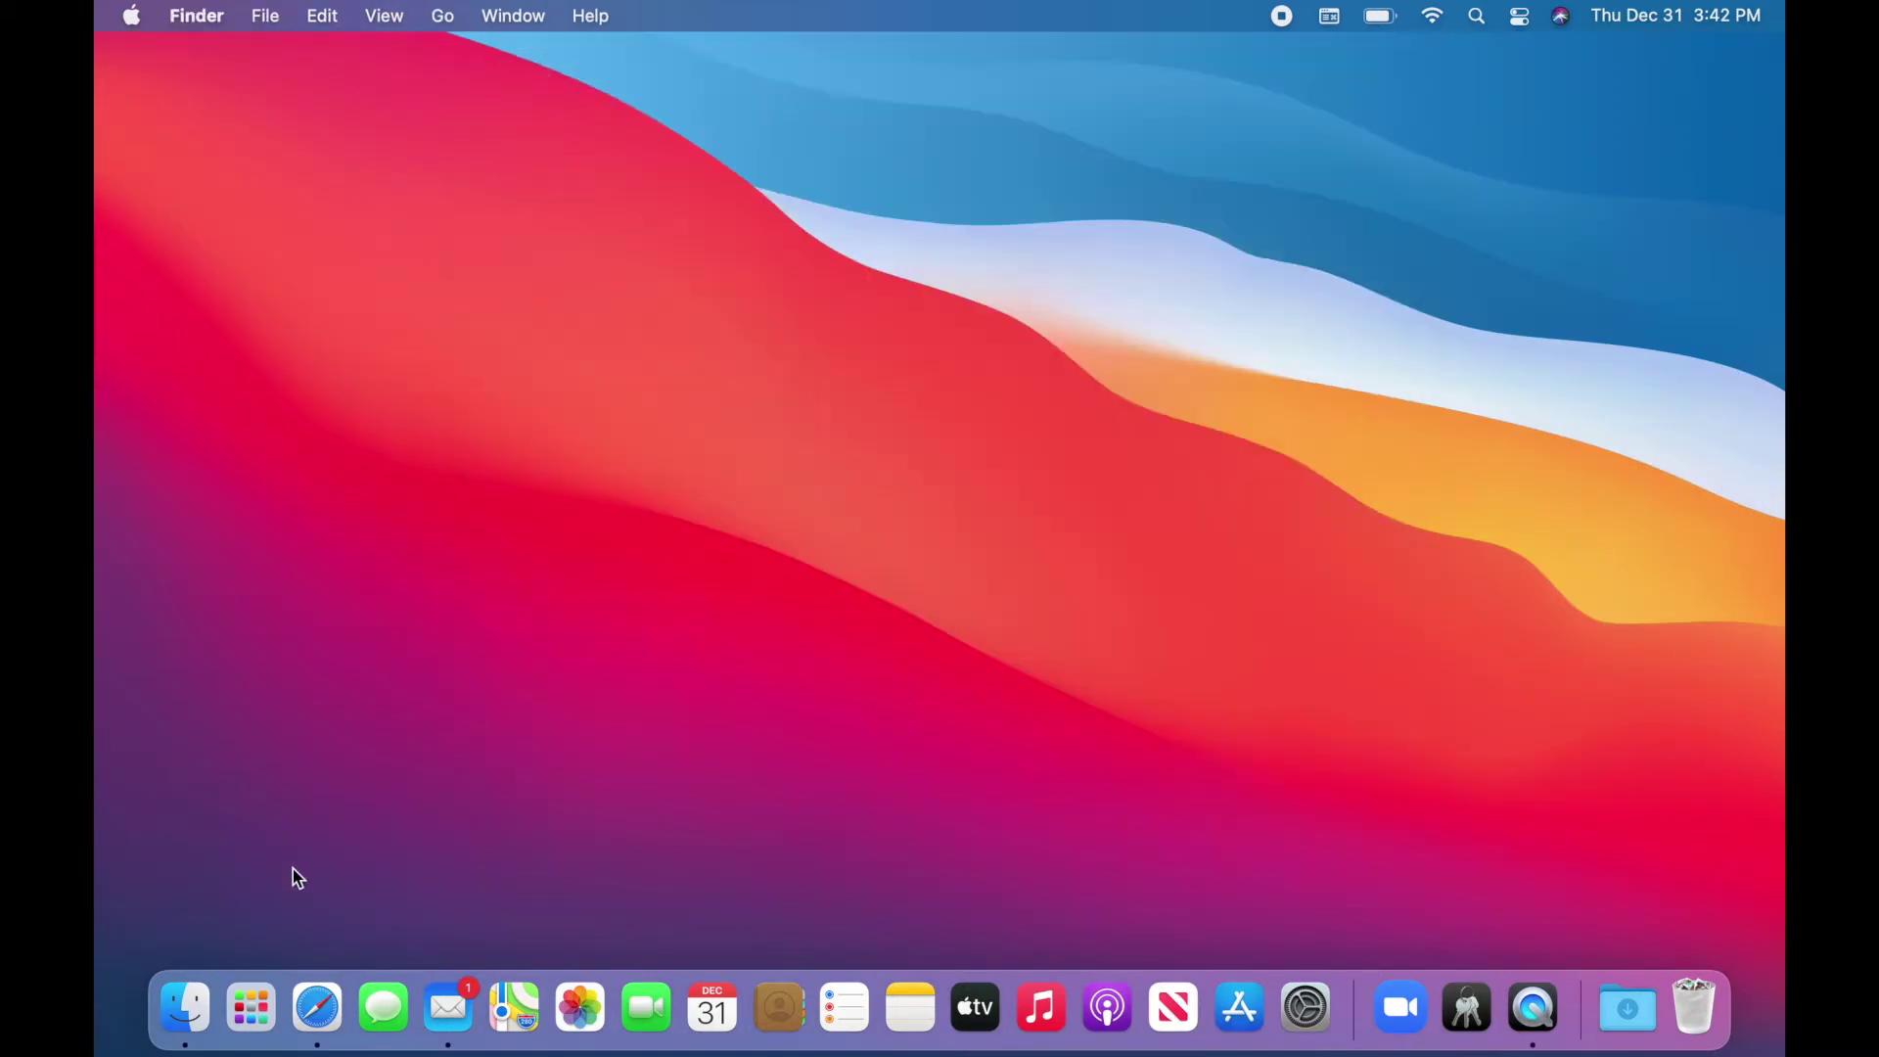
Load icloud.com in Safari and open the Photos library with 2,796 items.
{"action": "left_click", "coordinate": [318, 1008]}
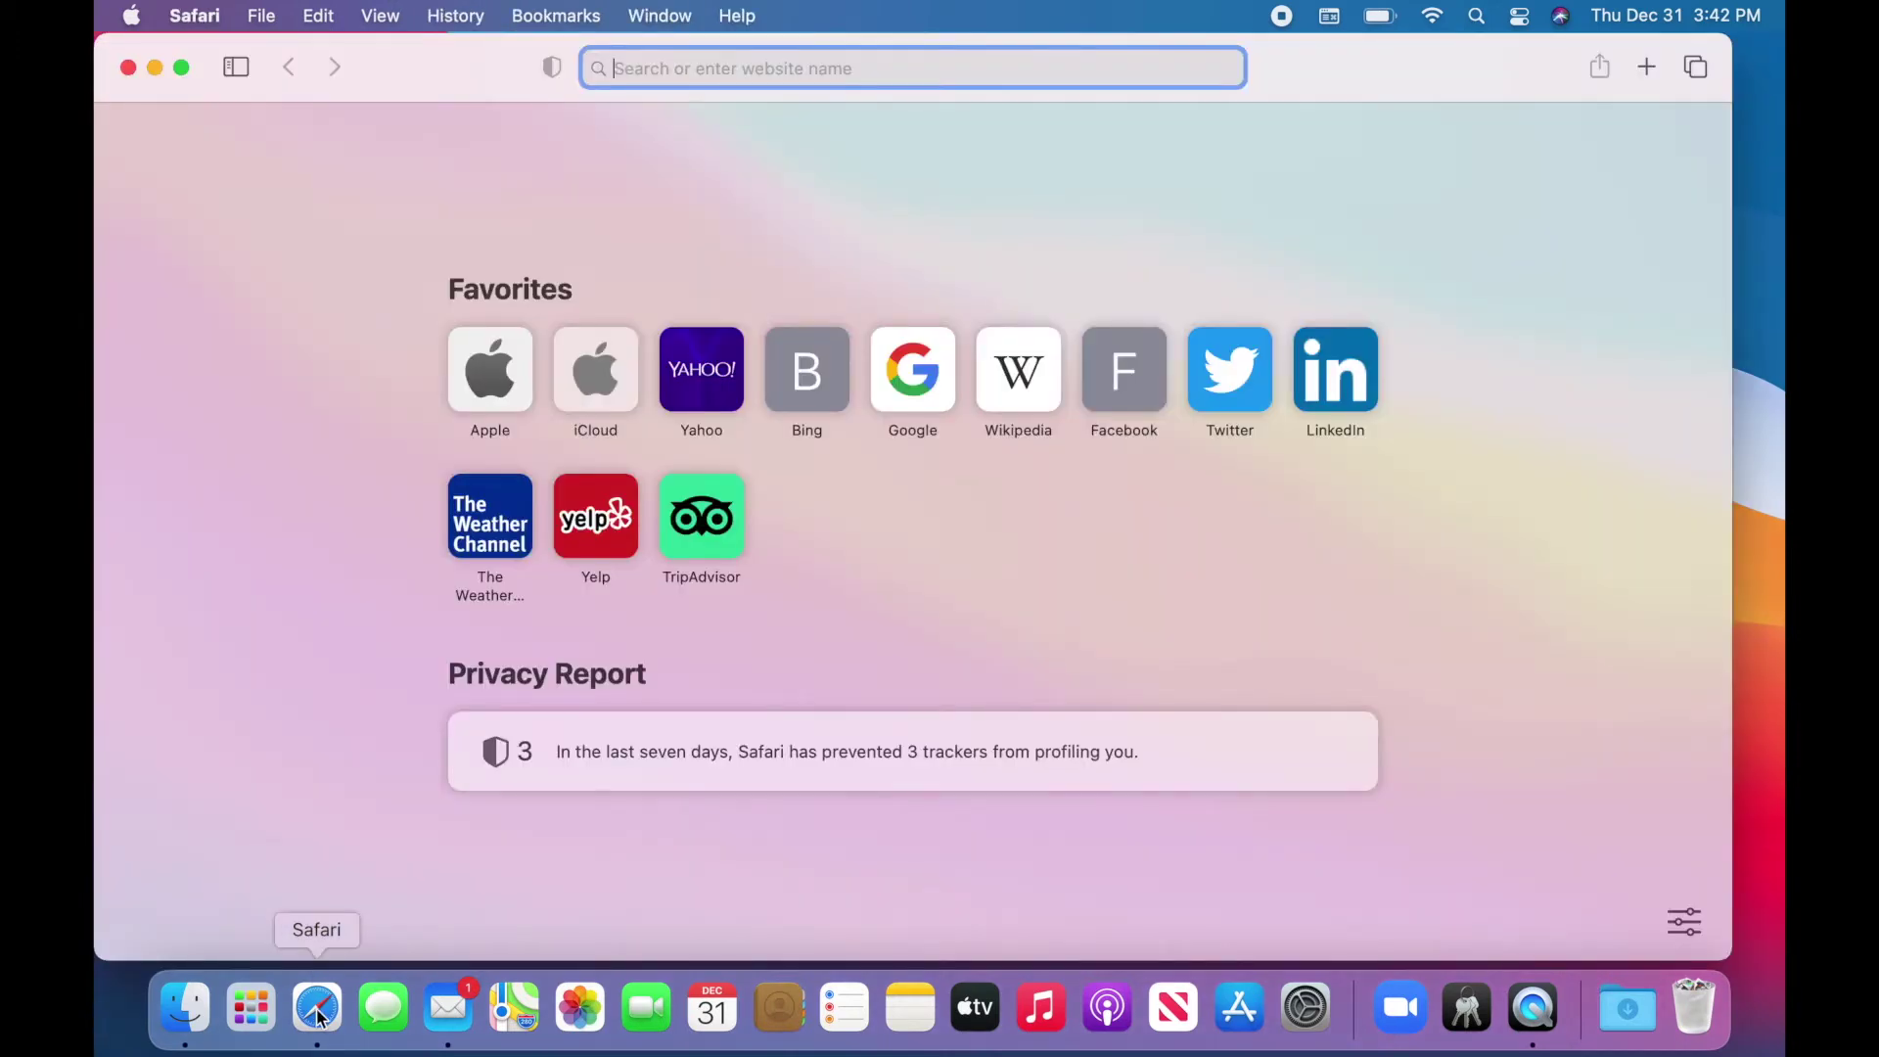
{"action": "type", "text": "icloud.com"}
{"action": "key", "text": "Return"}
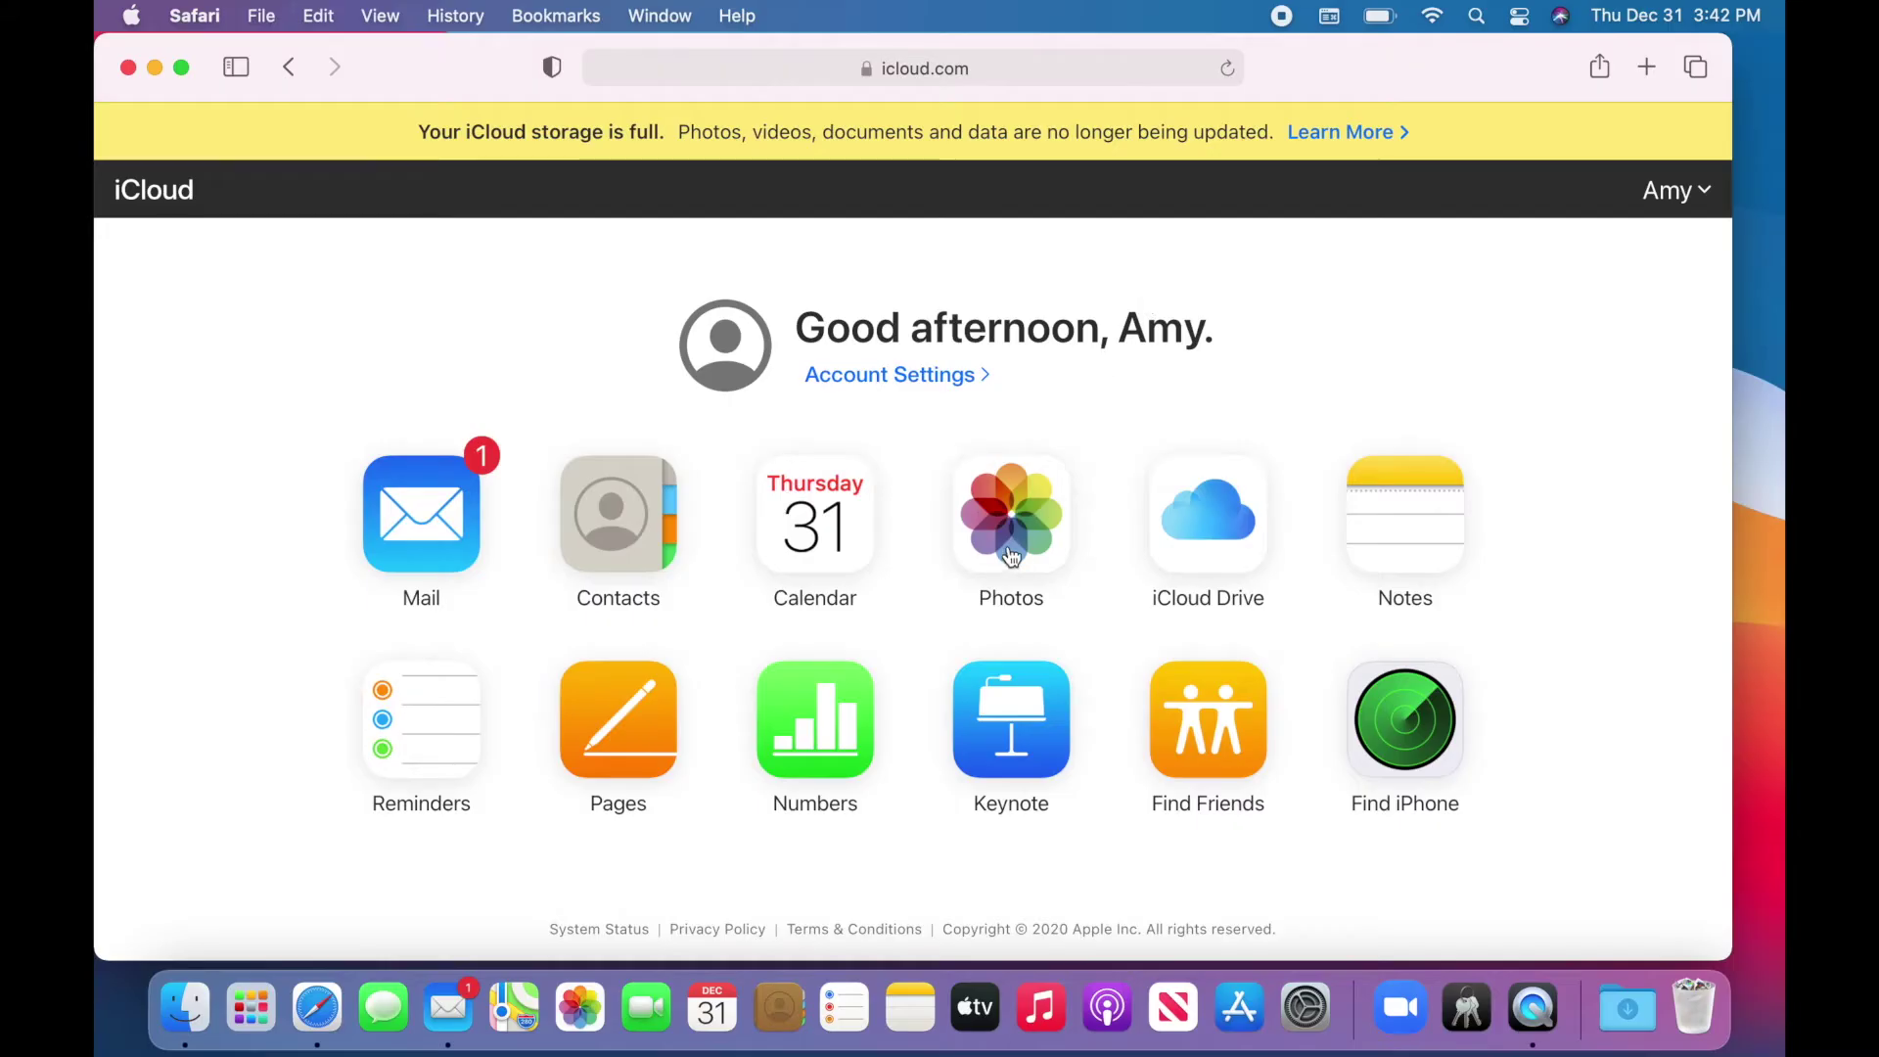
{"action": "left_click", "coordinate": [1013, 557]}
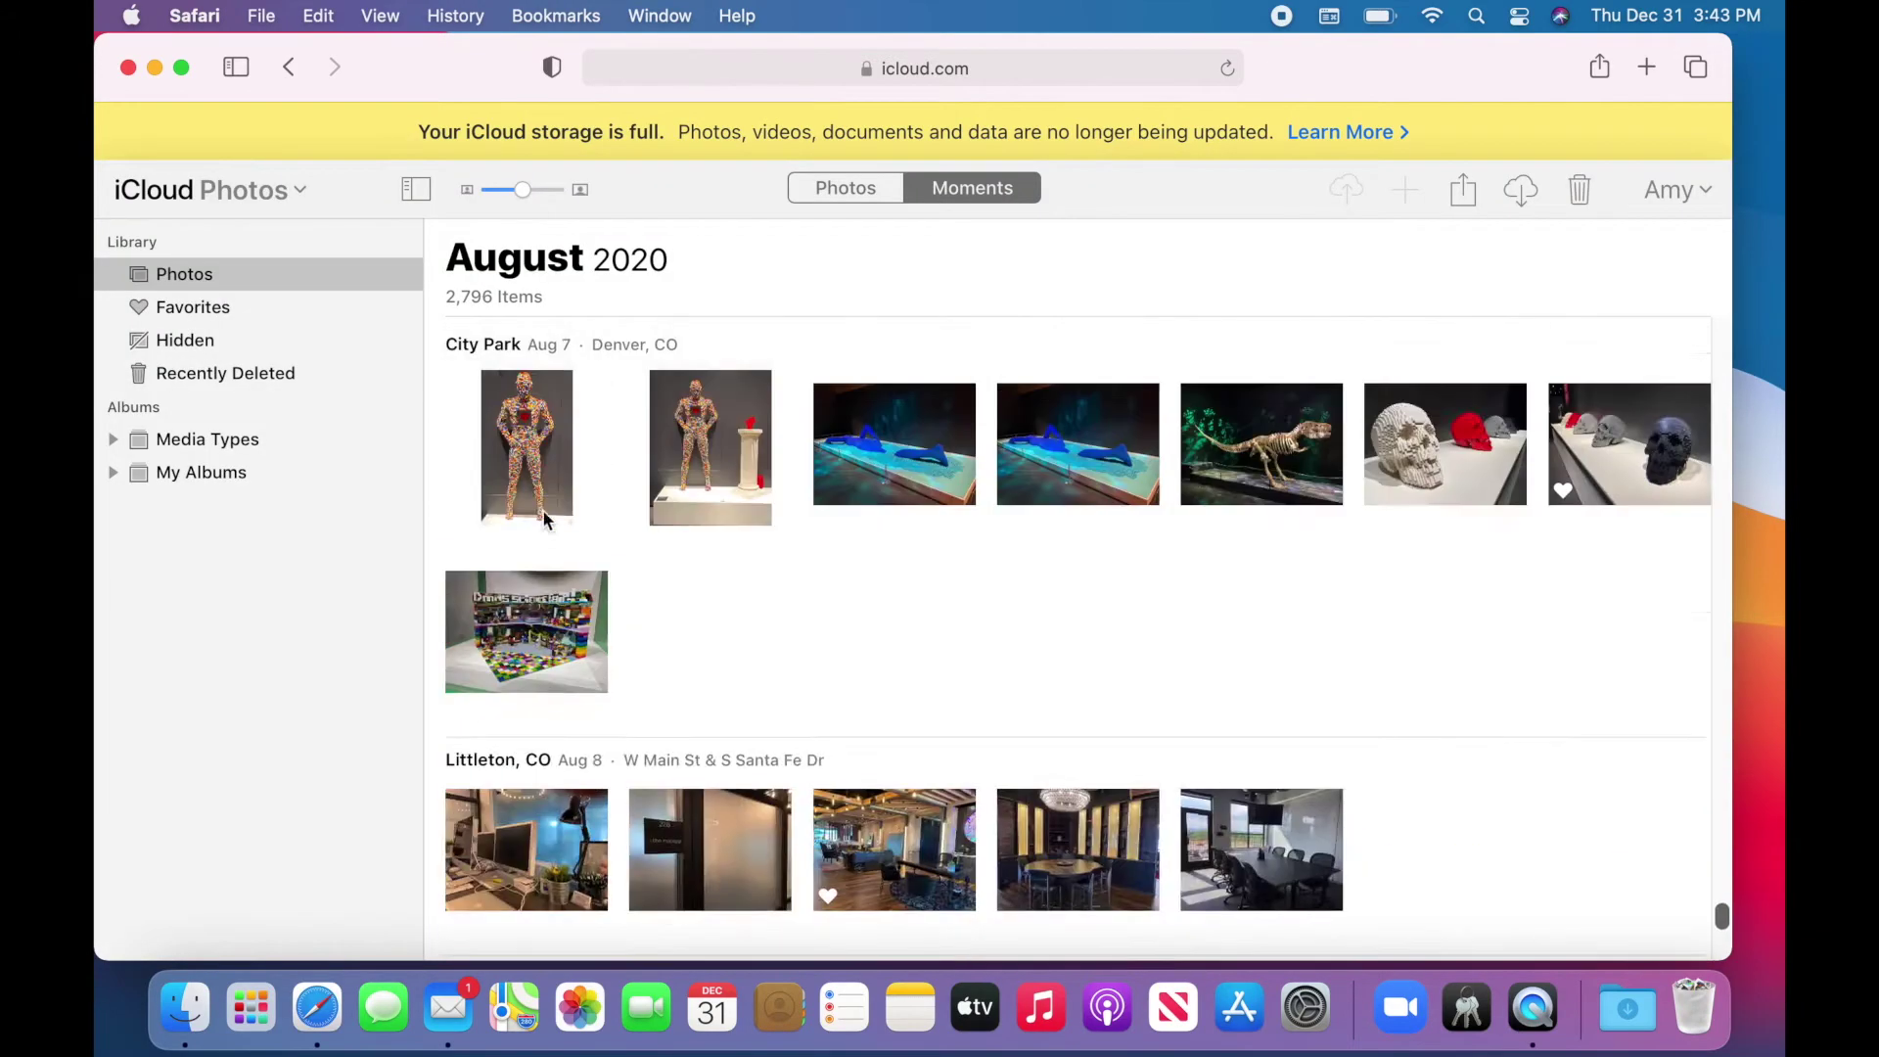
Select 882 photos through October 2017 and bring up the delete-from-all-devices prompt.
{"action": "key", "text": "super+a"}
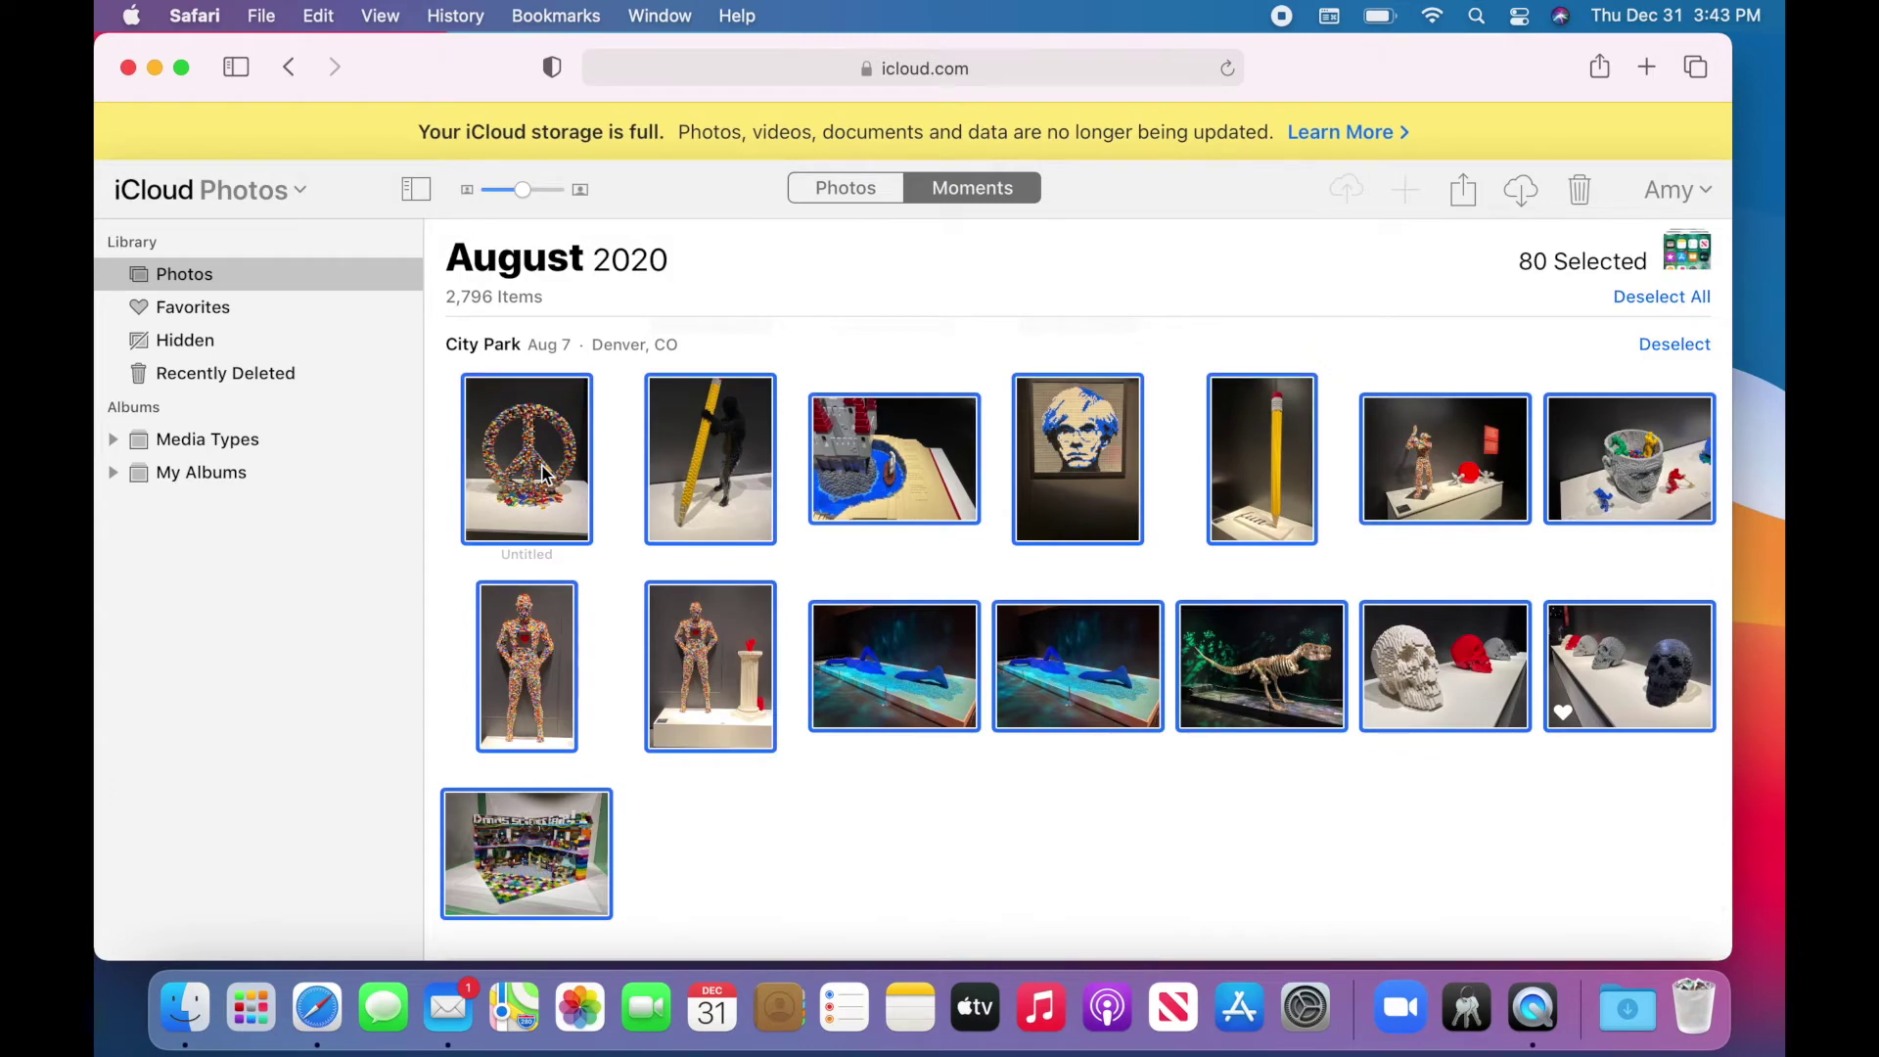
{"action": "scroll", "coordinate": [744, 411], "scroll_direction": "up", "scroll_amount": 5}
{"action": "scroll", "coordinate": [755, 629], "scroll_direction": "up", "scroll_amount": 5}
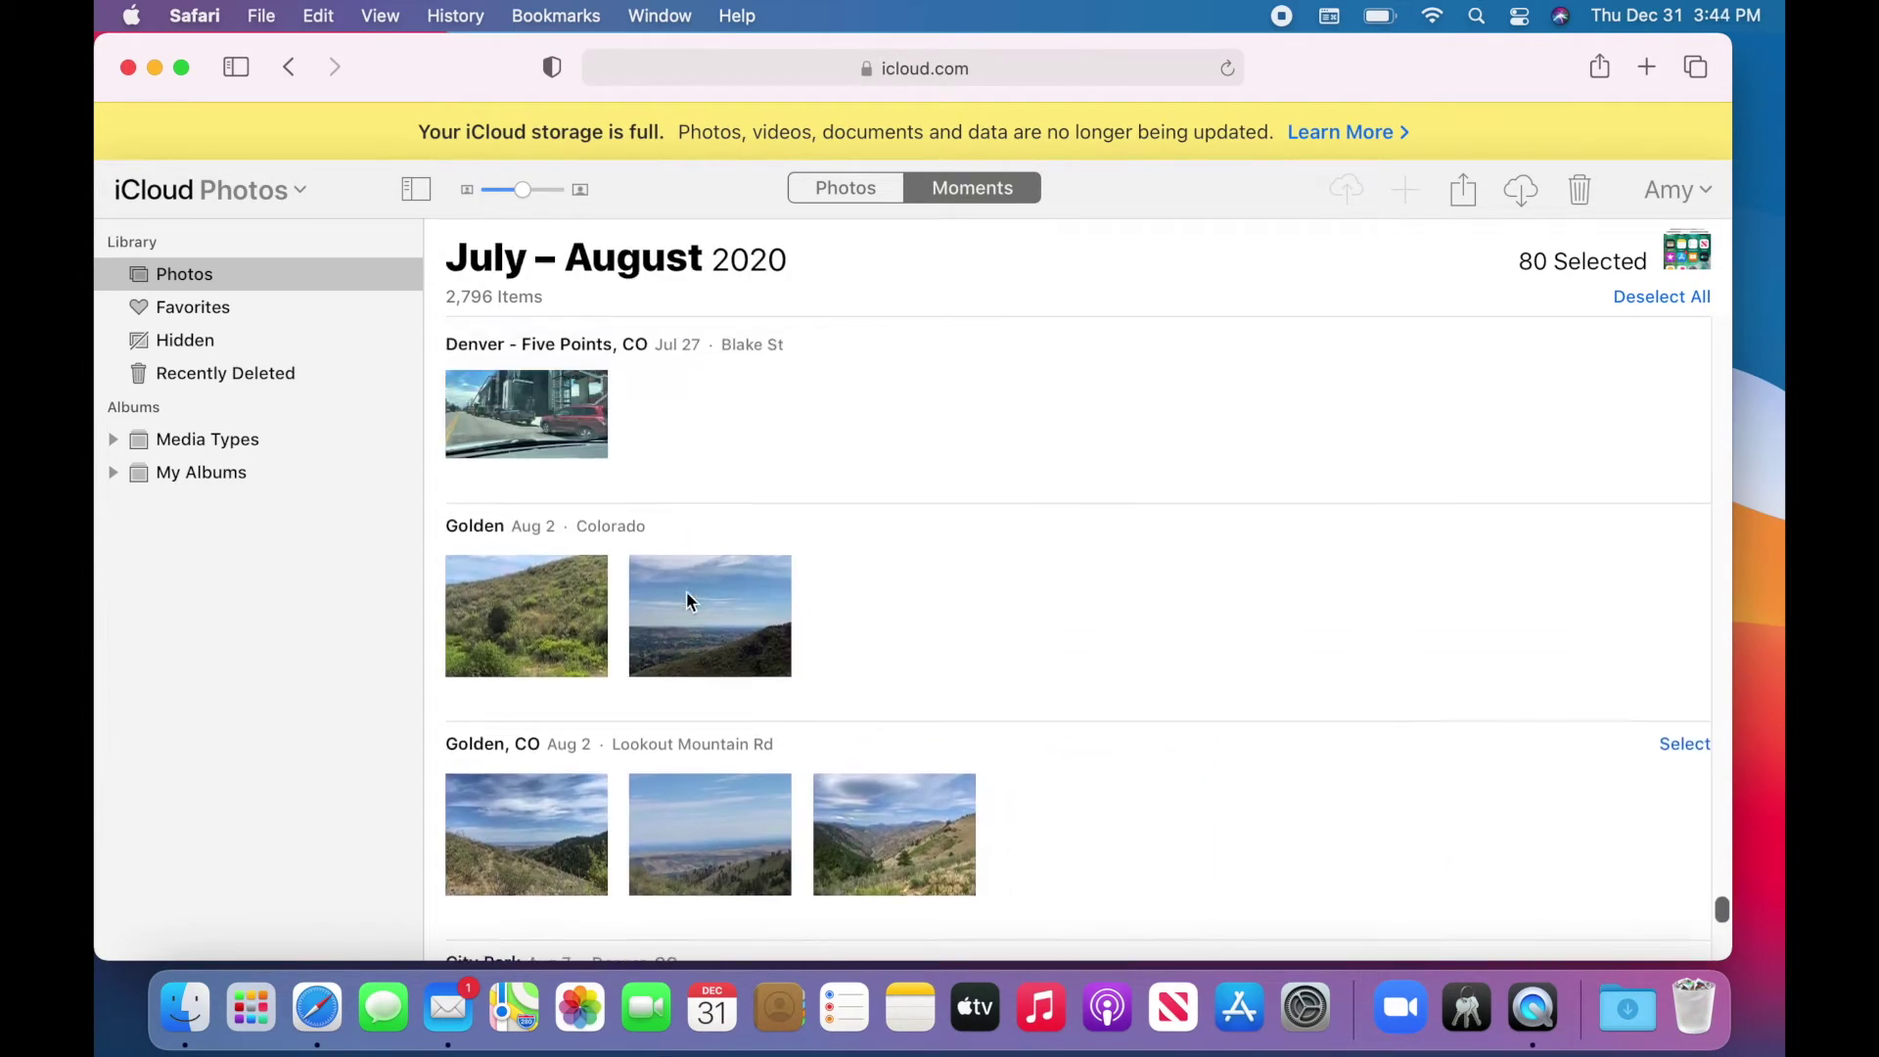
{"action": "scroll", "coordinate": [688, 600], "scroll_direction": "up", "scroll_amount": 15}
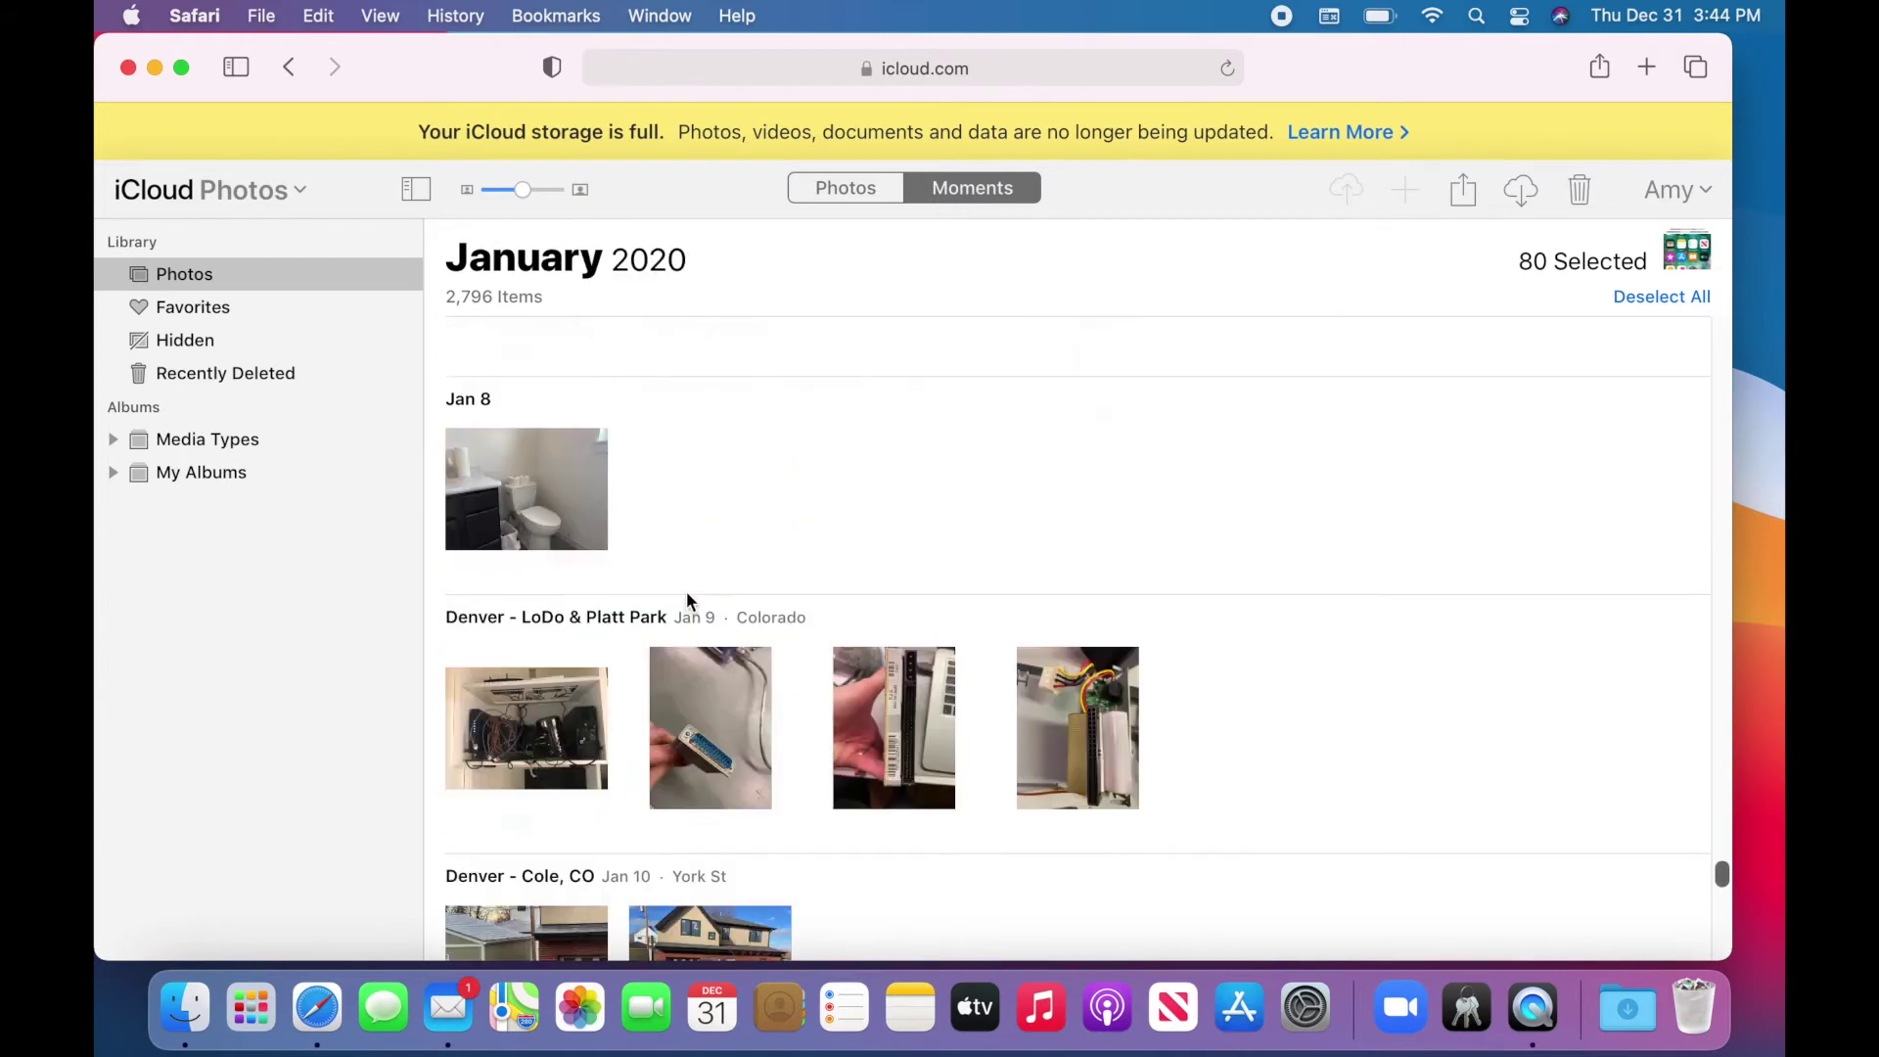
{"action": "scroll", "coordinate": [687, 595], "scroll_direction": "up", "scroll_amount": 15}
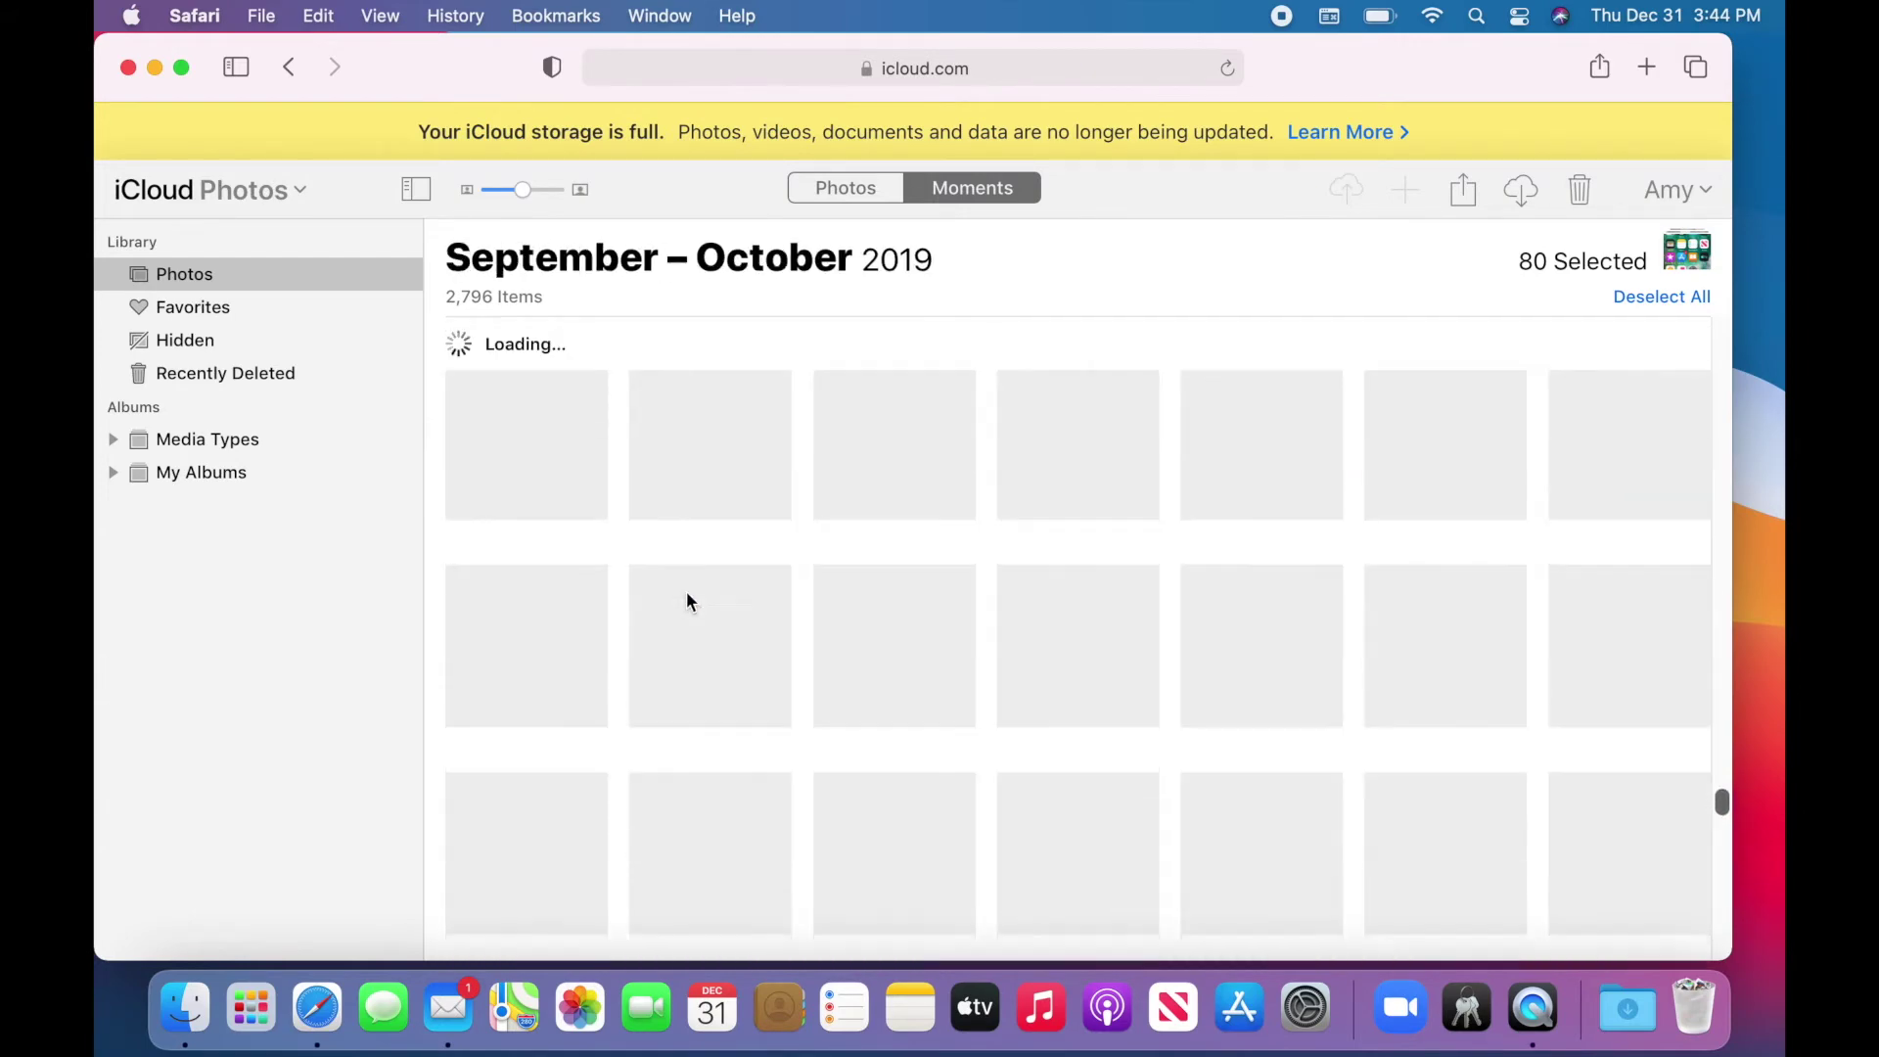
{"action": "scroll", "coordinate": [687, 599], "scroll_direction": "up", "scroll_amount": 15}
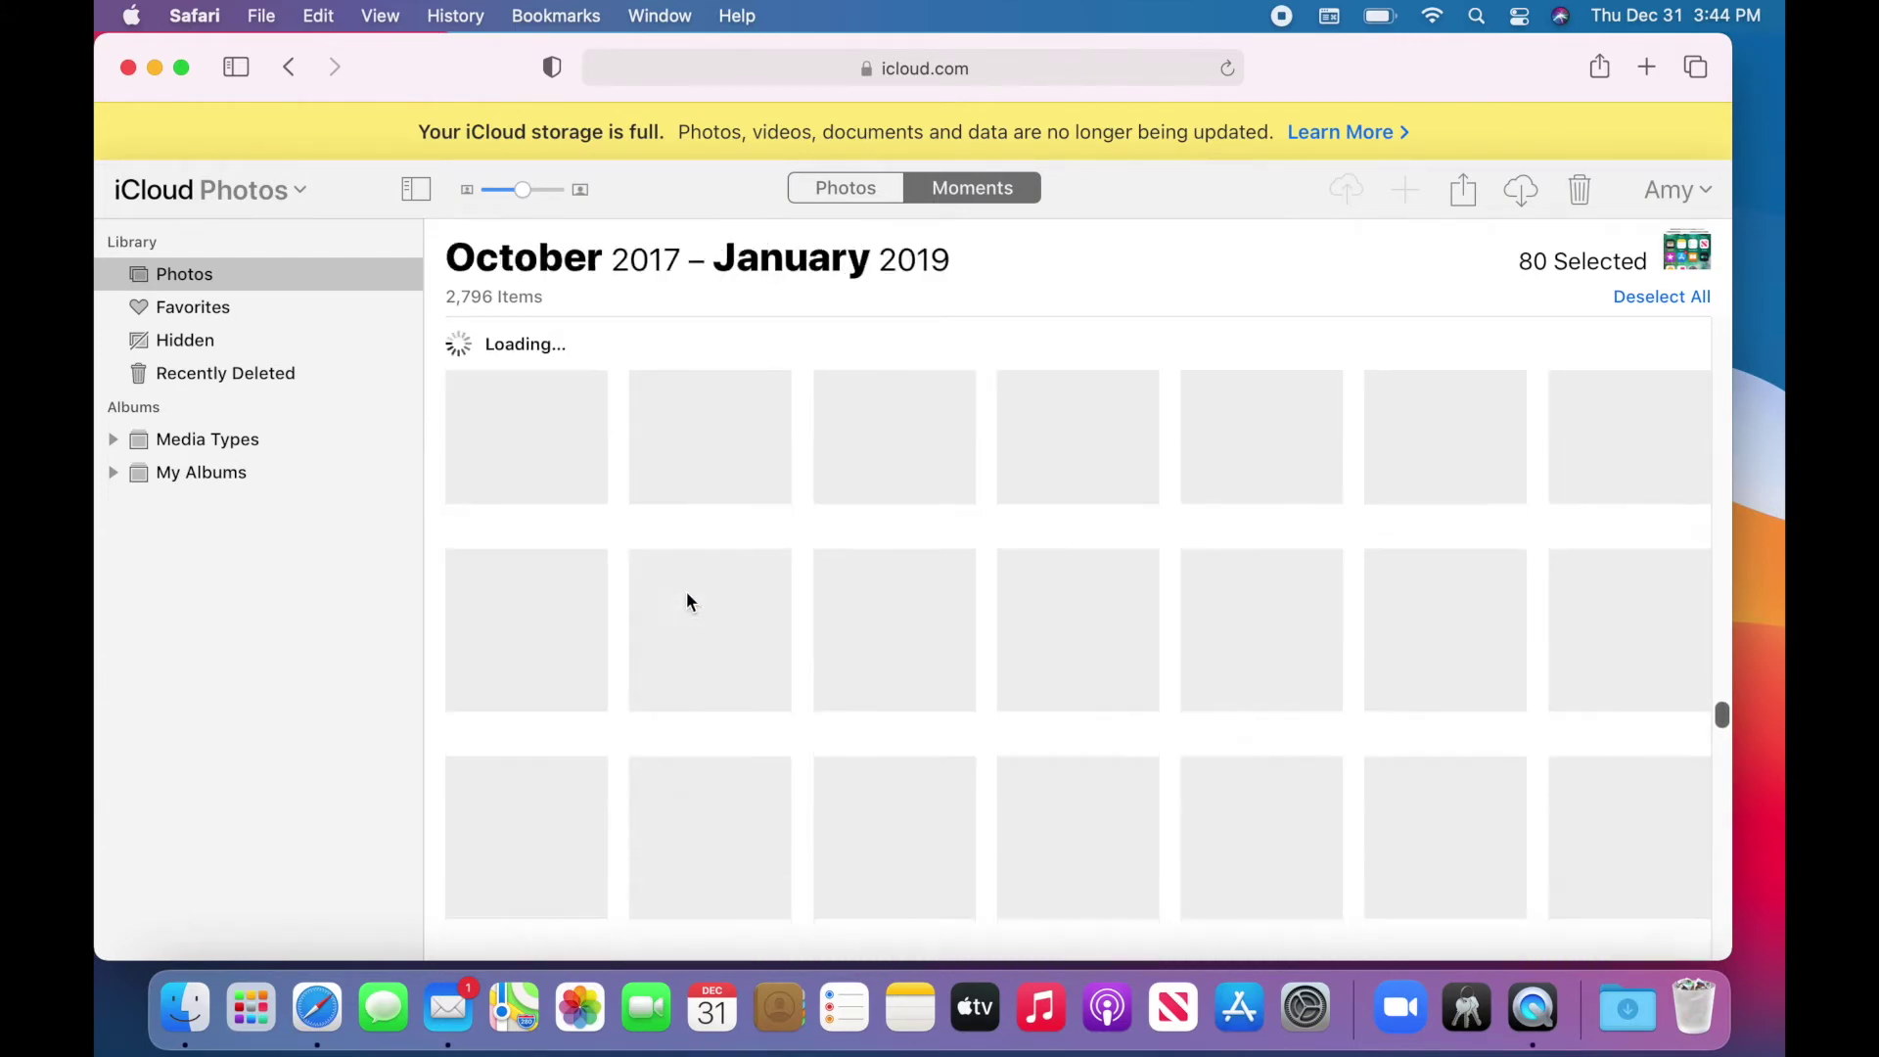
{"action": "scroll", "coordinate": [686, 595], "scroll_direction": "up", "scroll_amount": 3}
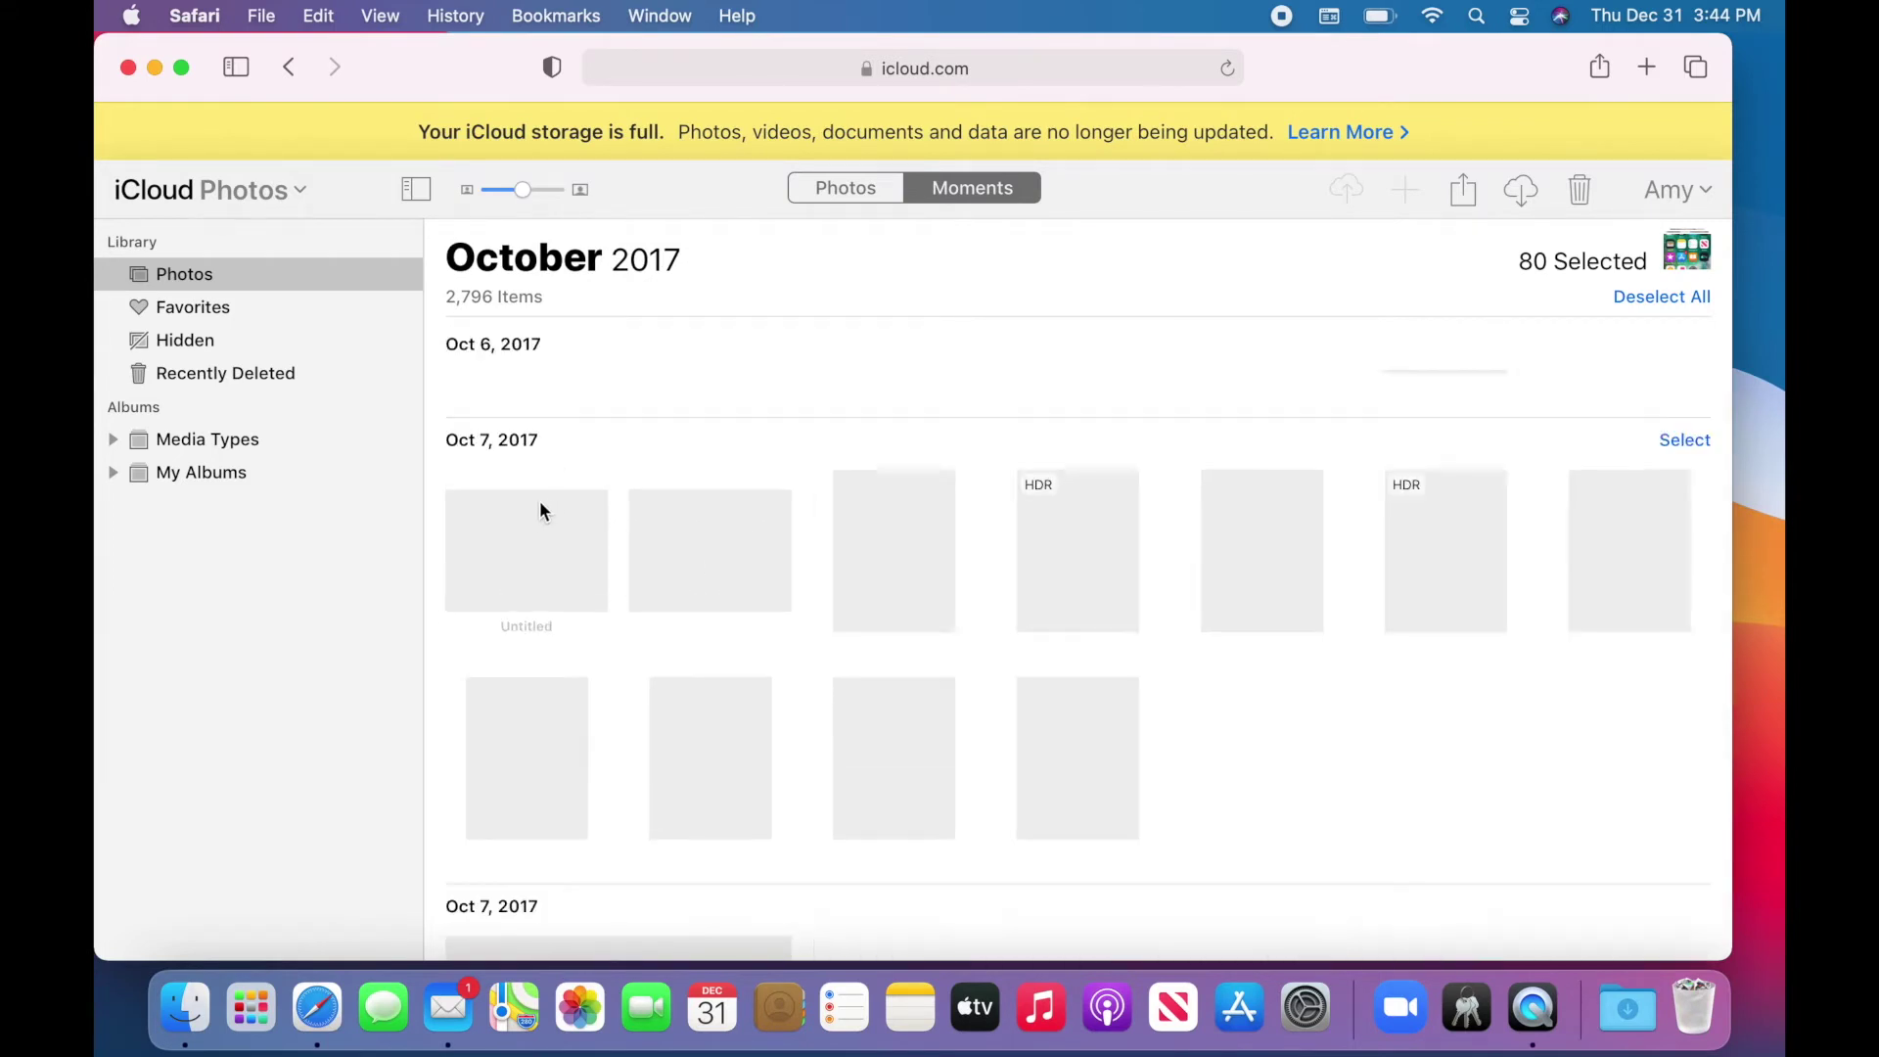
{"action": "left_click", "coordinate": [545, 525], "text": "shift"}
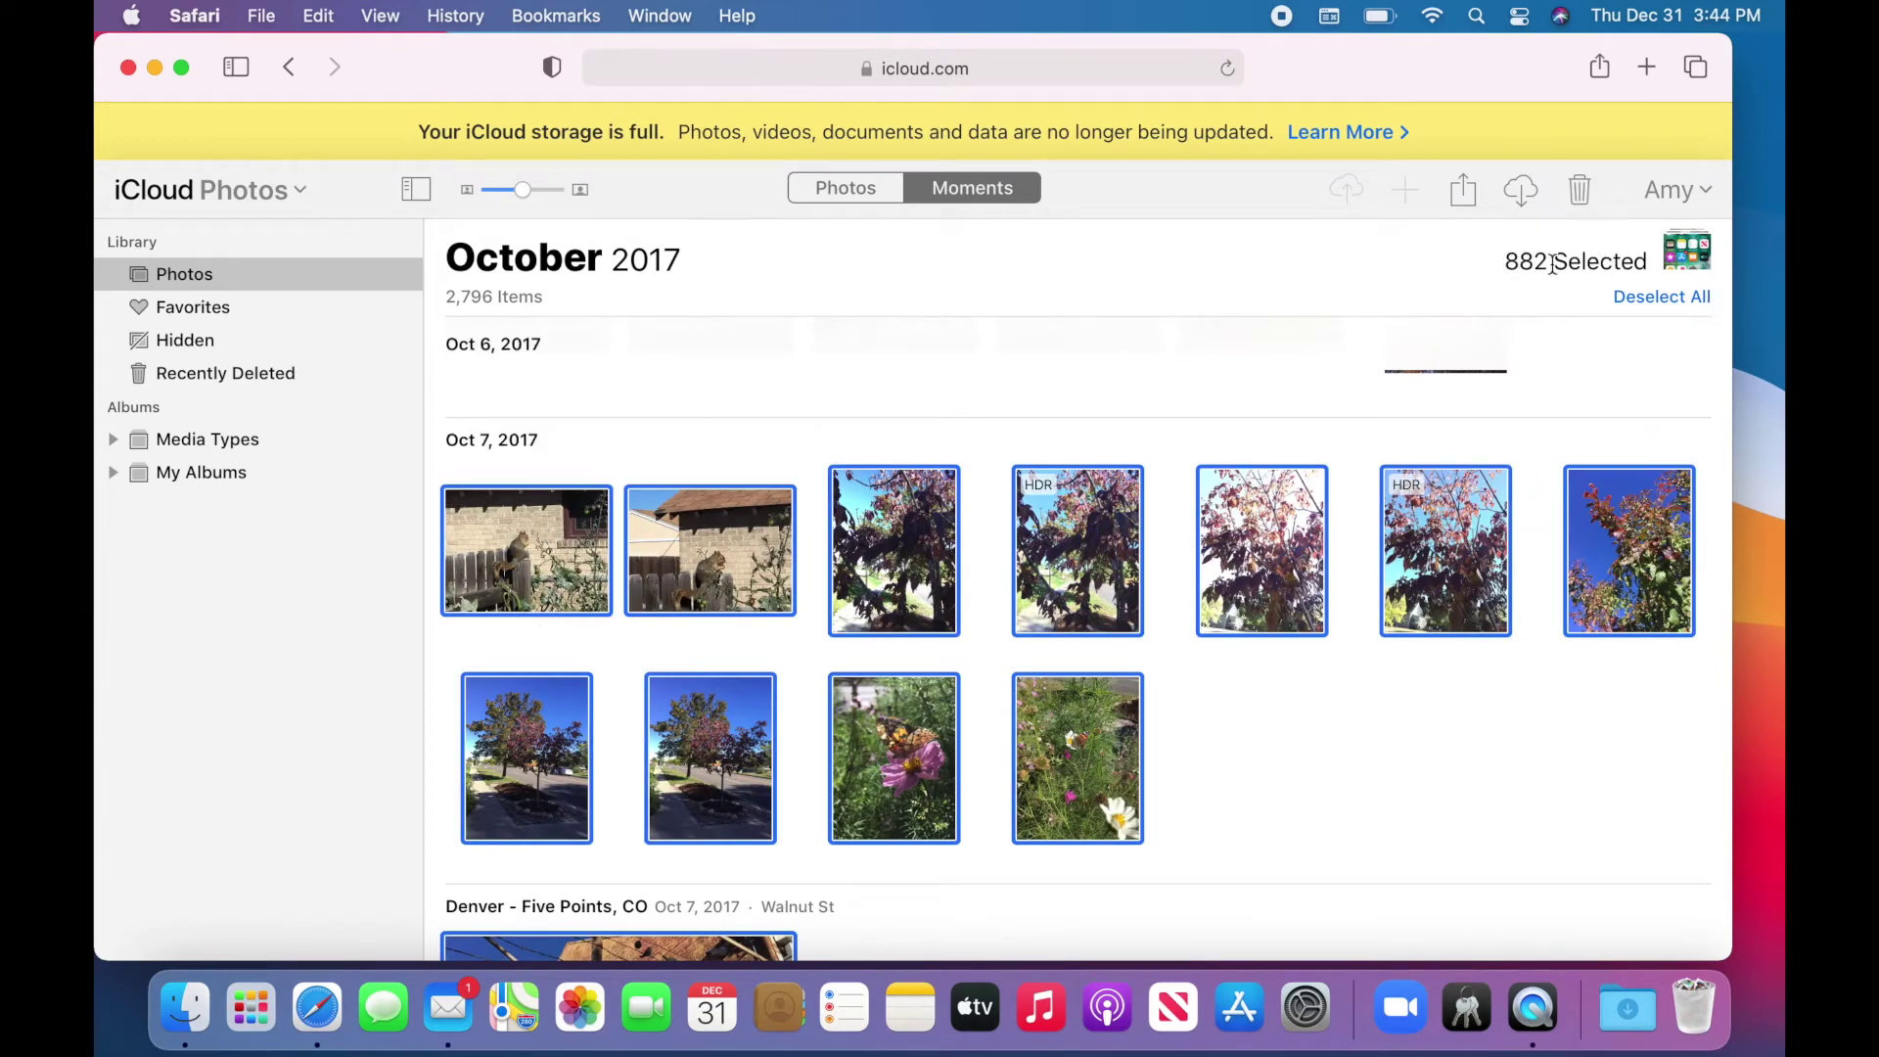
{"action": "left_click", "coordinate": [1582, 192]}
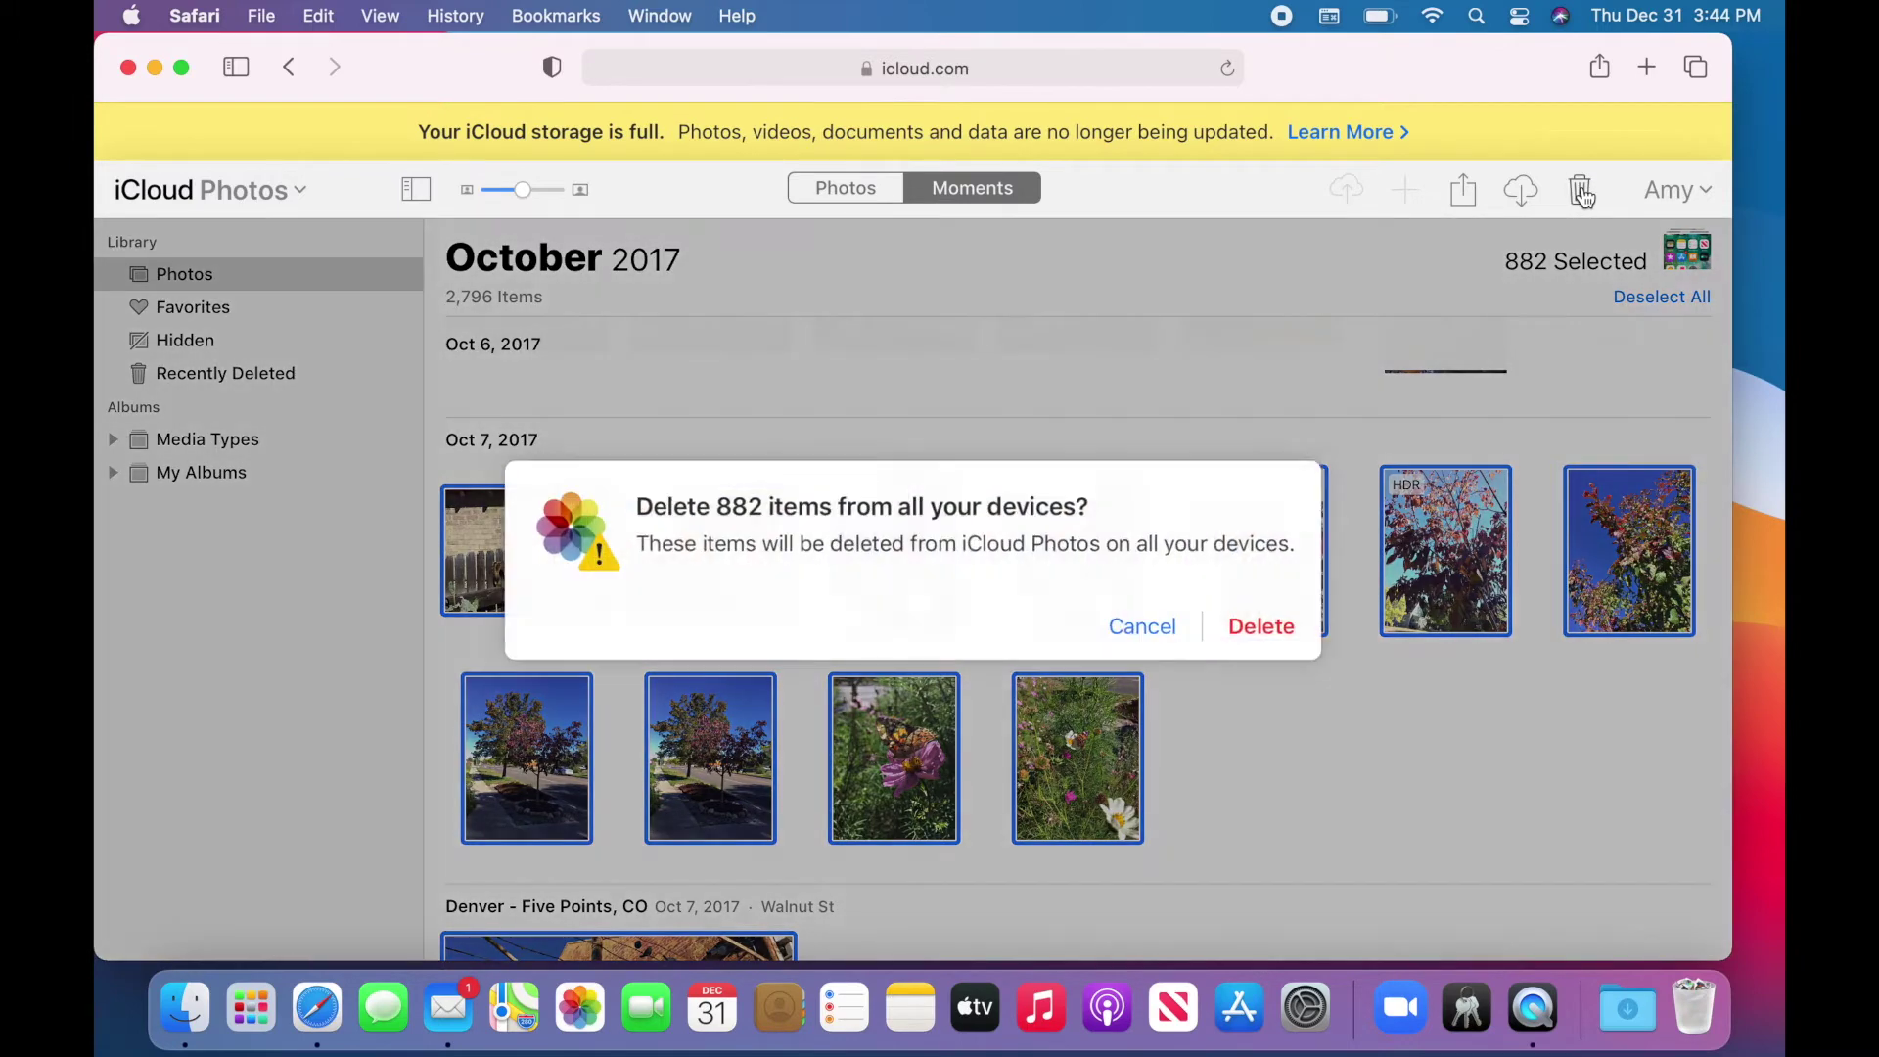
Confirm deleting the 882 photos, then delete the remaining 42 items until the library is empty.
{"action": "left_click", "coordinate": [1272, 630]}
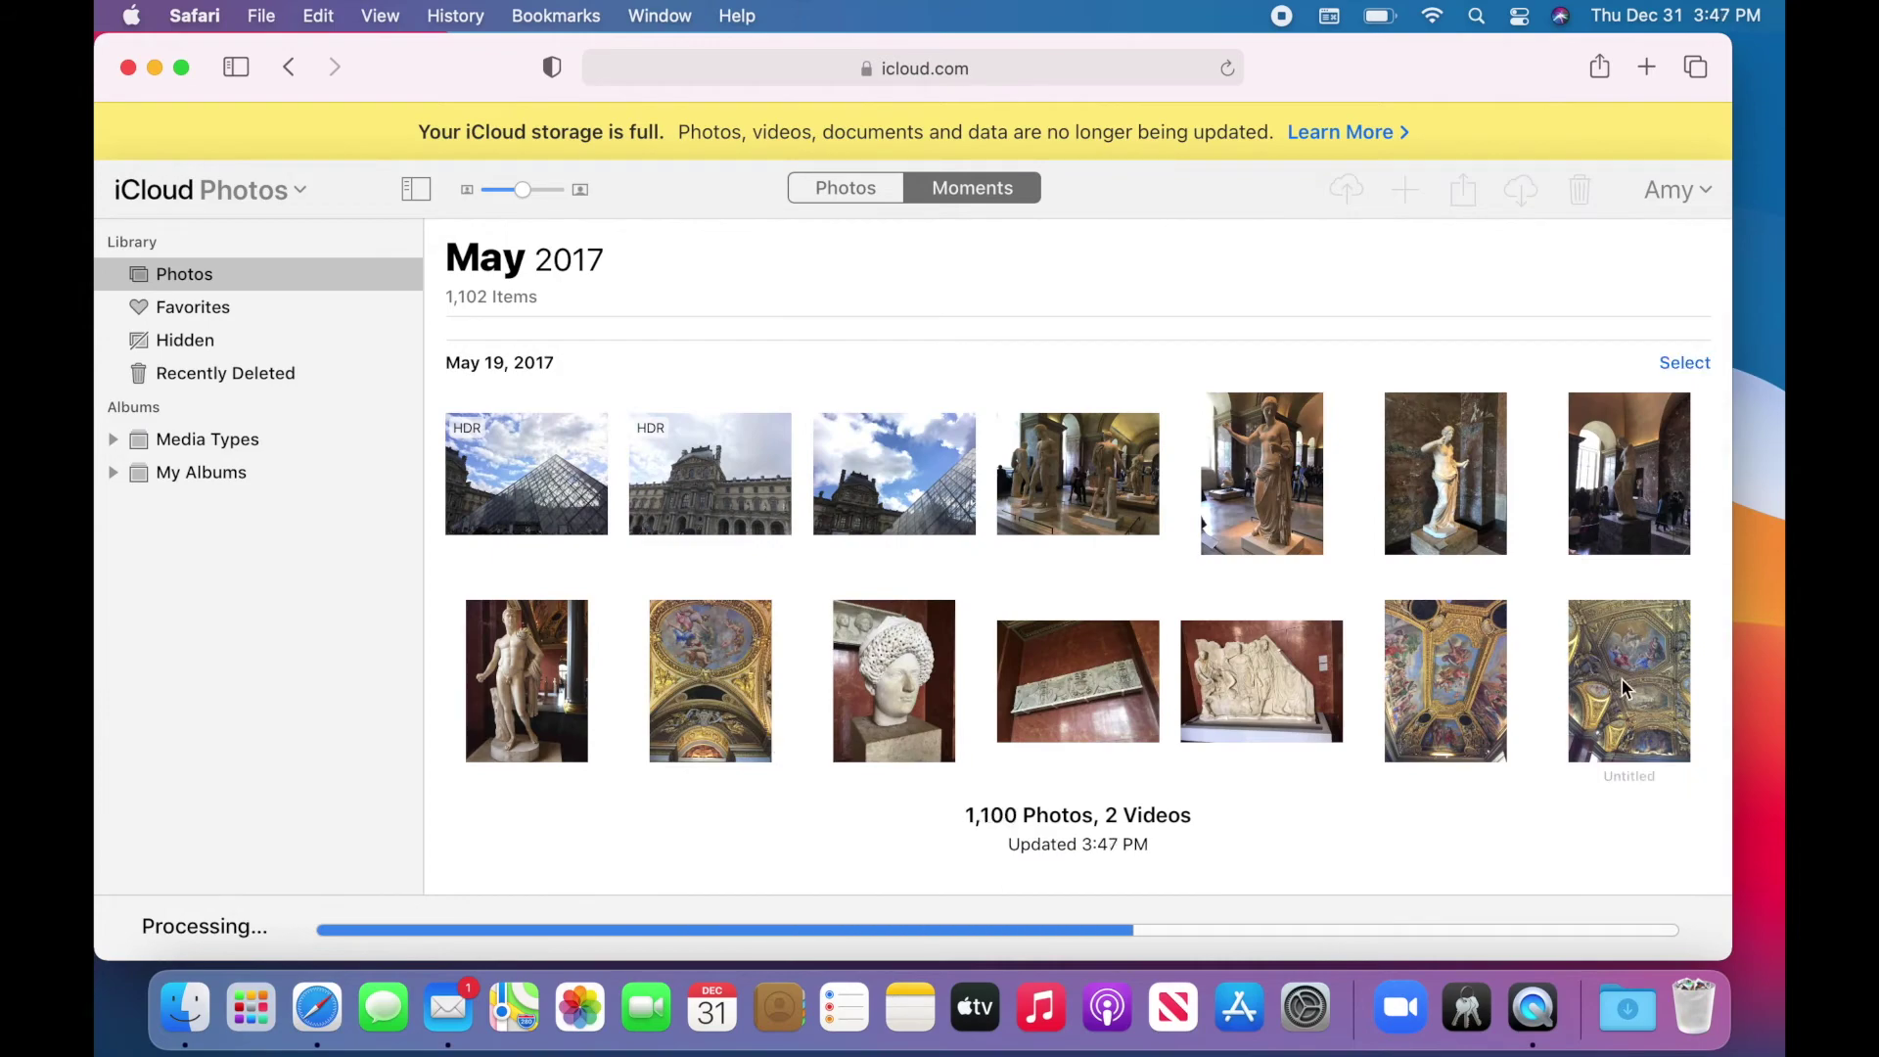
{"action": "key", "text": "super+a"}
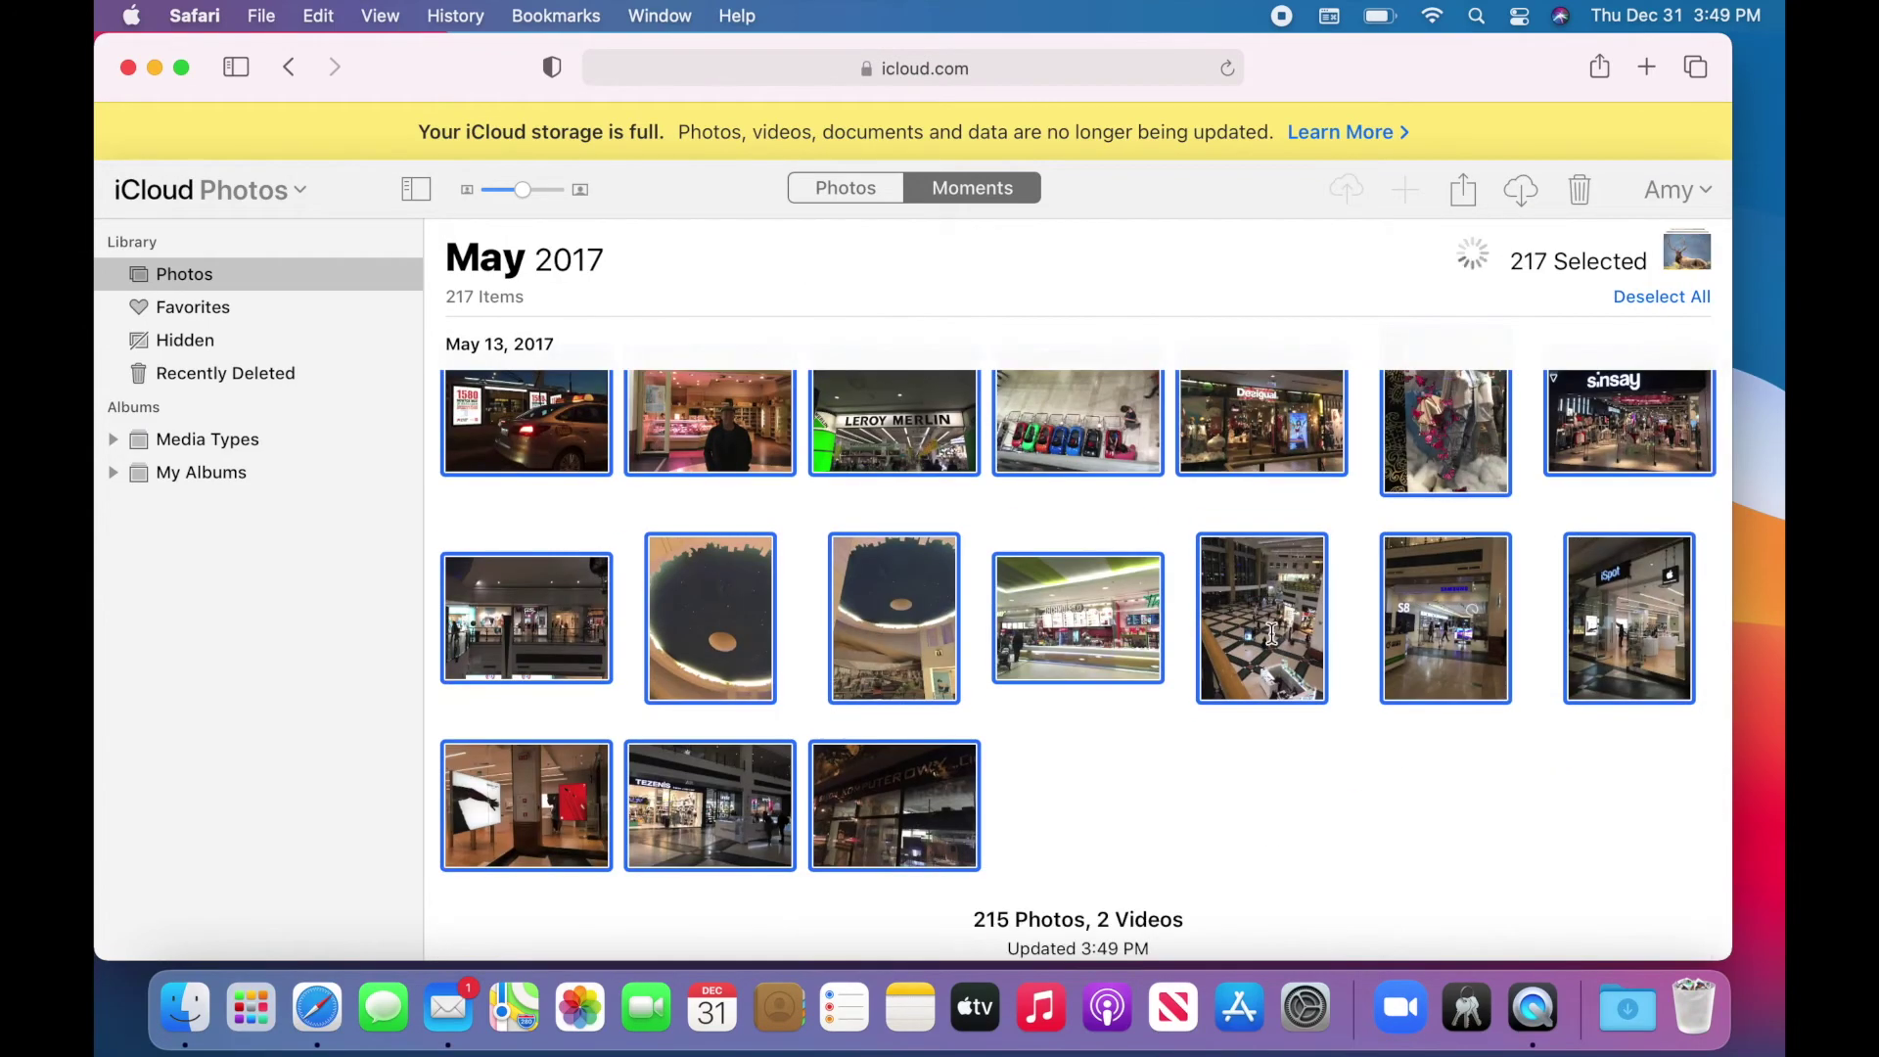
{"action": "key", "text": "Delete"}
{"action": "left_click", "coordinate": [1267, 626]}
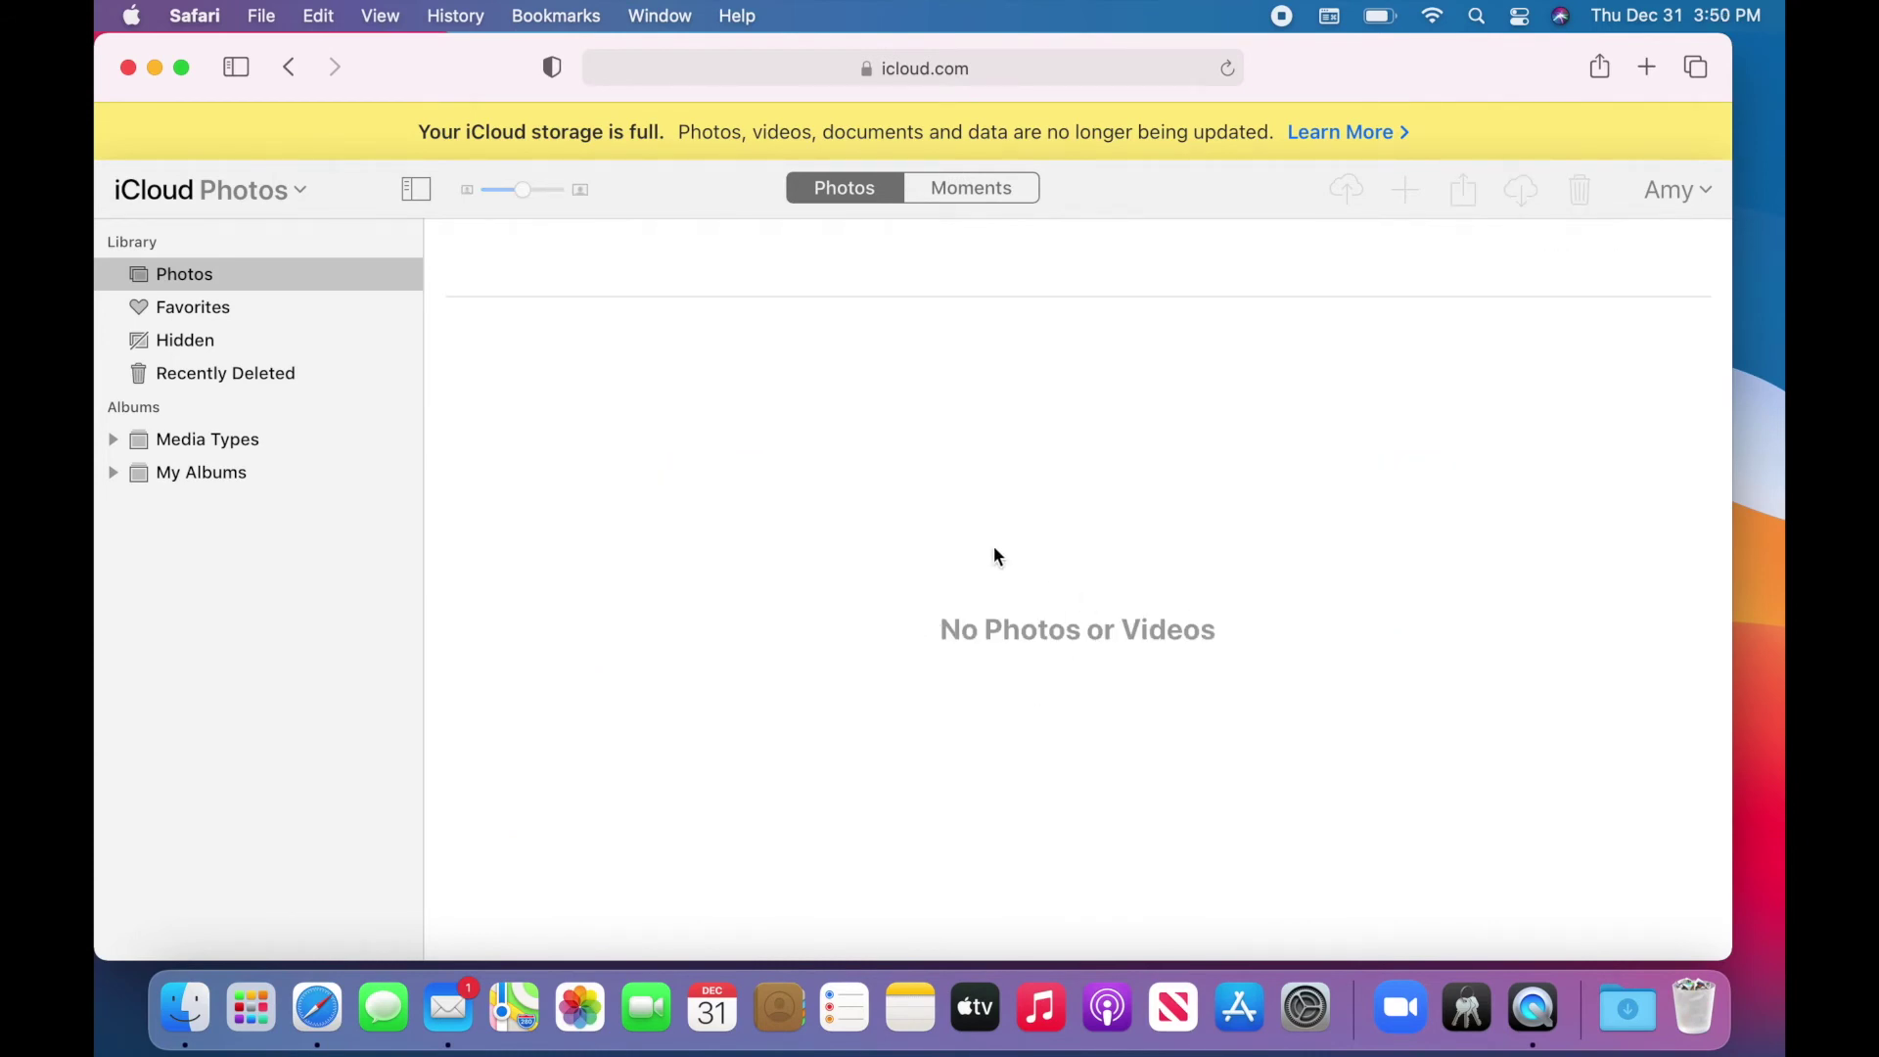
Check iCloud Account Settings showing 3.24 GB of 5 GB available, then open Photos on the Mac.
{"action": "left_click", "coordinate": [275, 196]}
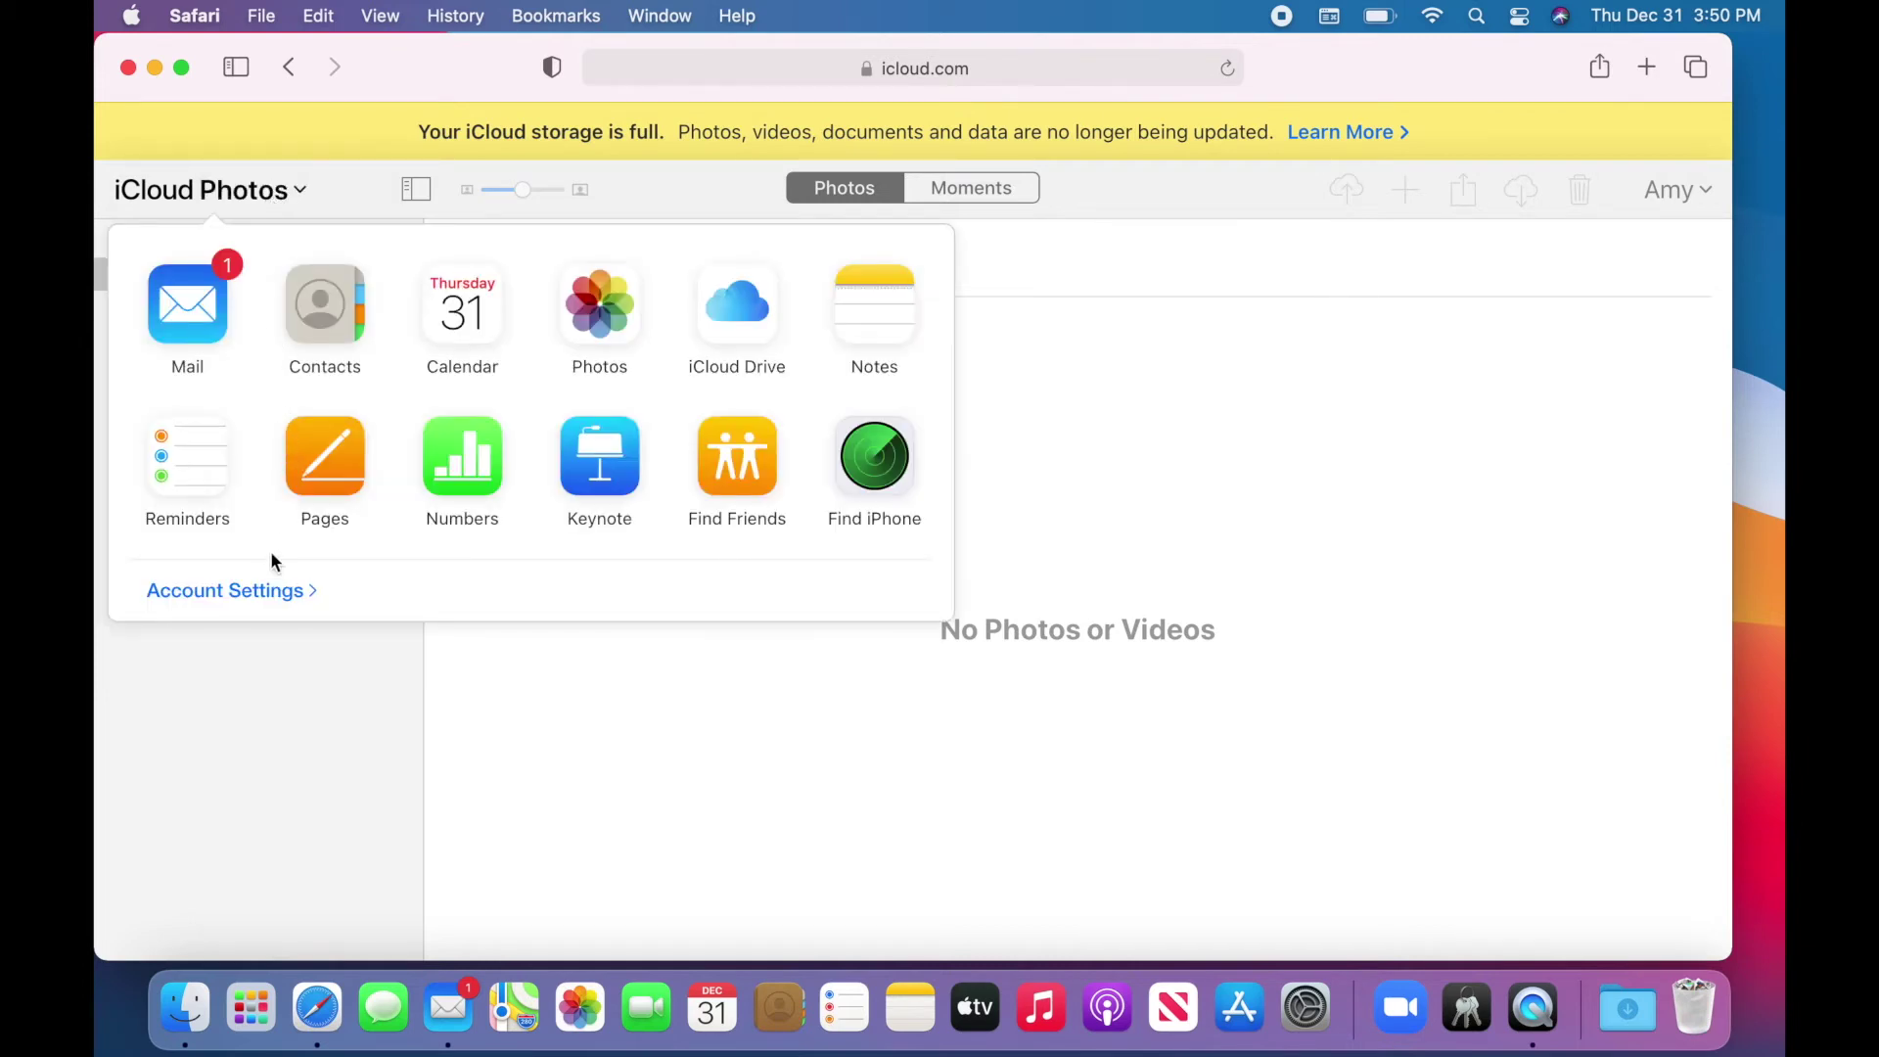
{"action": "left_click", "coordinate": [267, 592]}
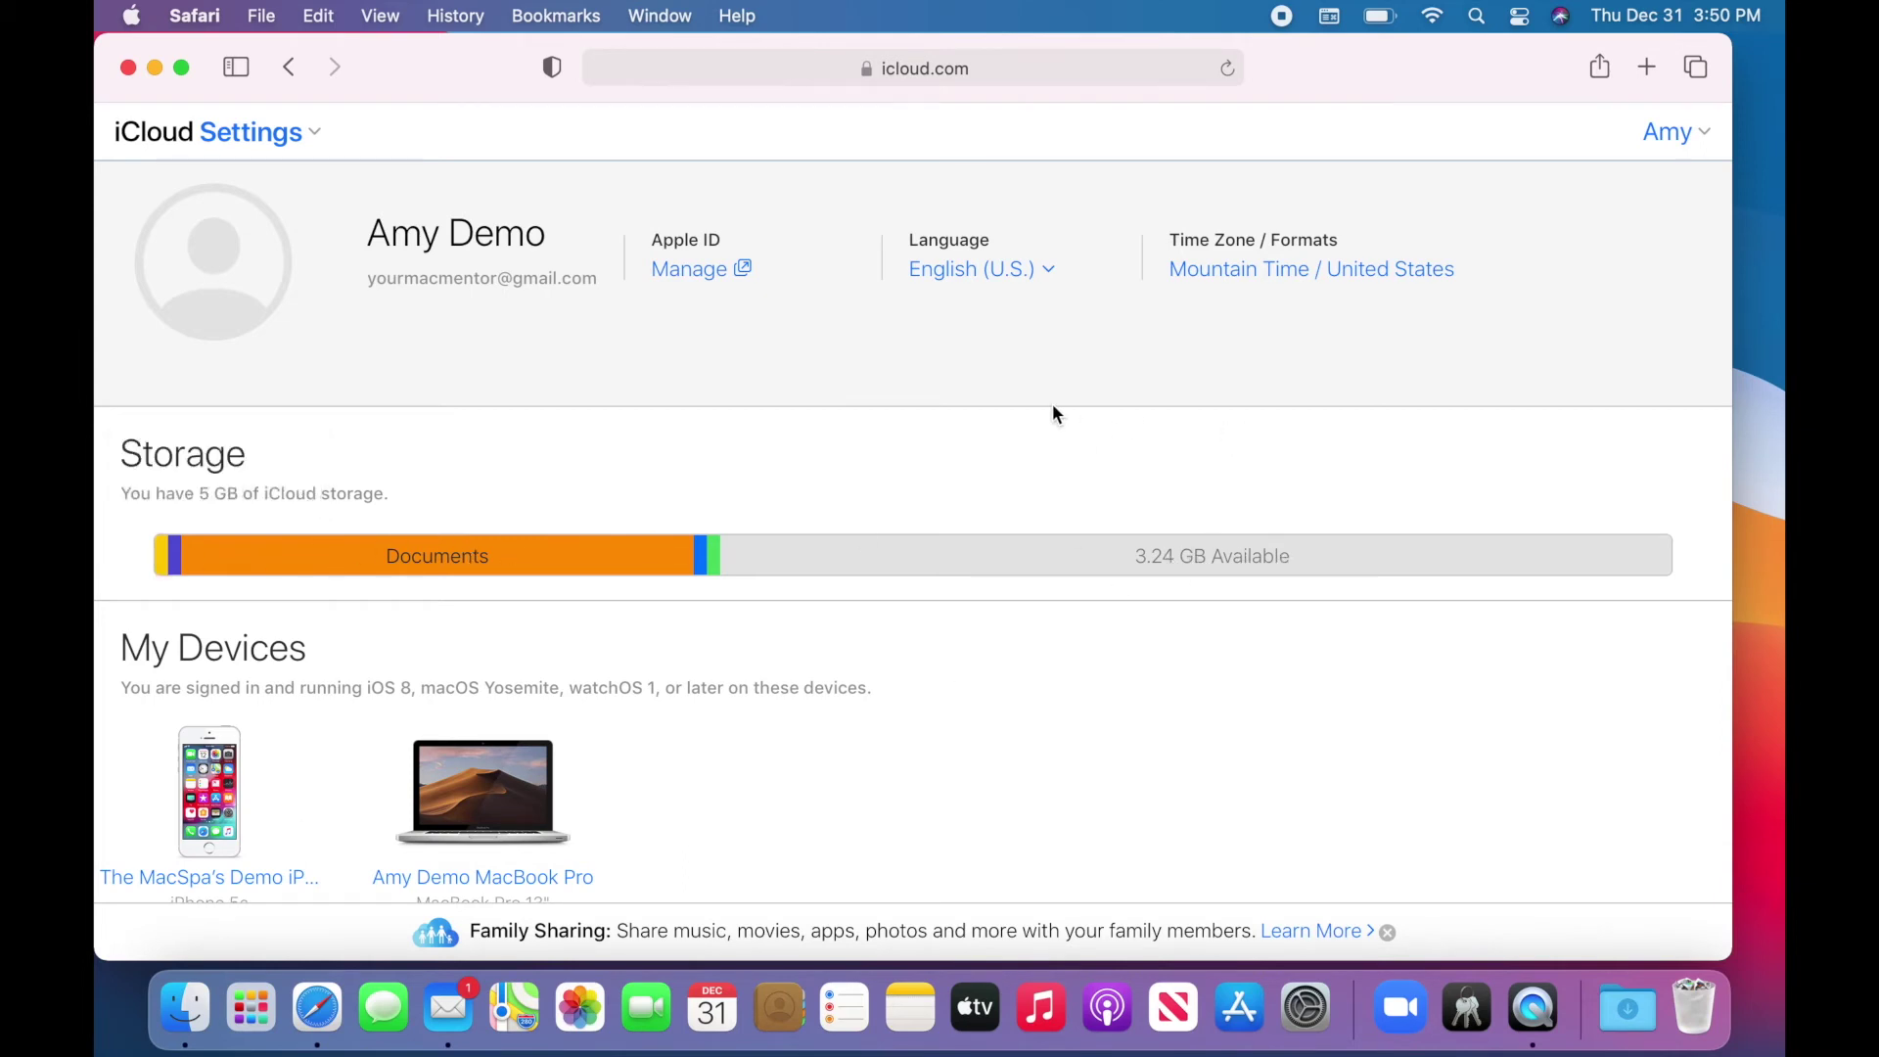
{"action": "left_click", "coordinate": [578, 1018]}
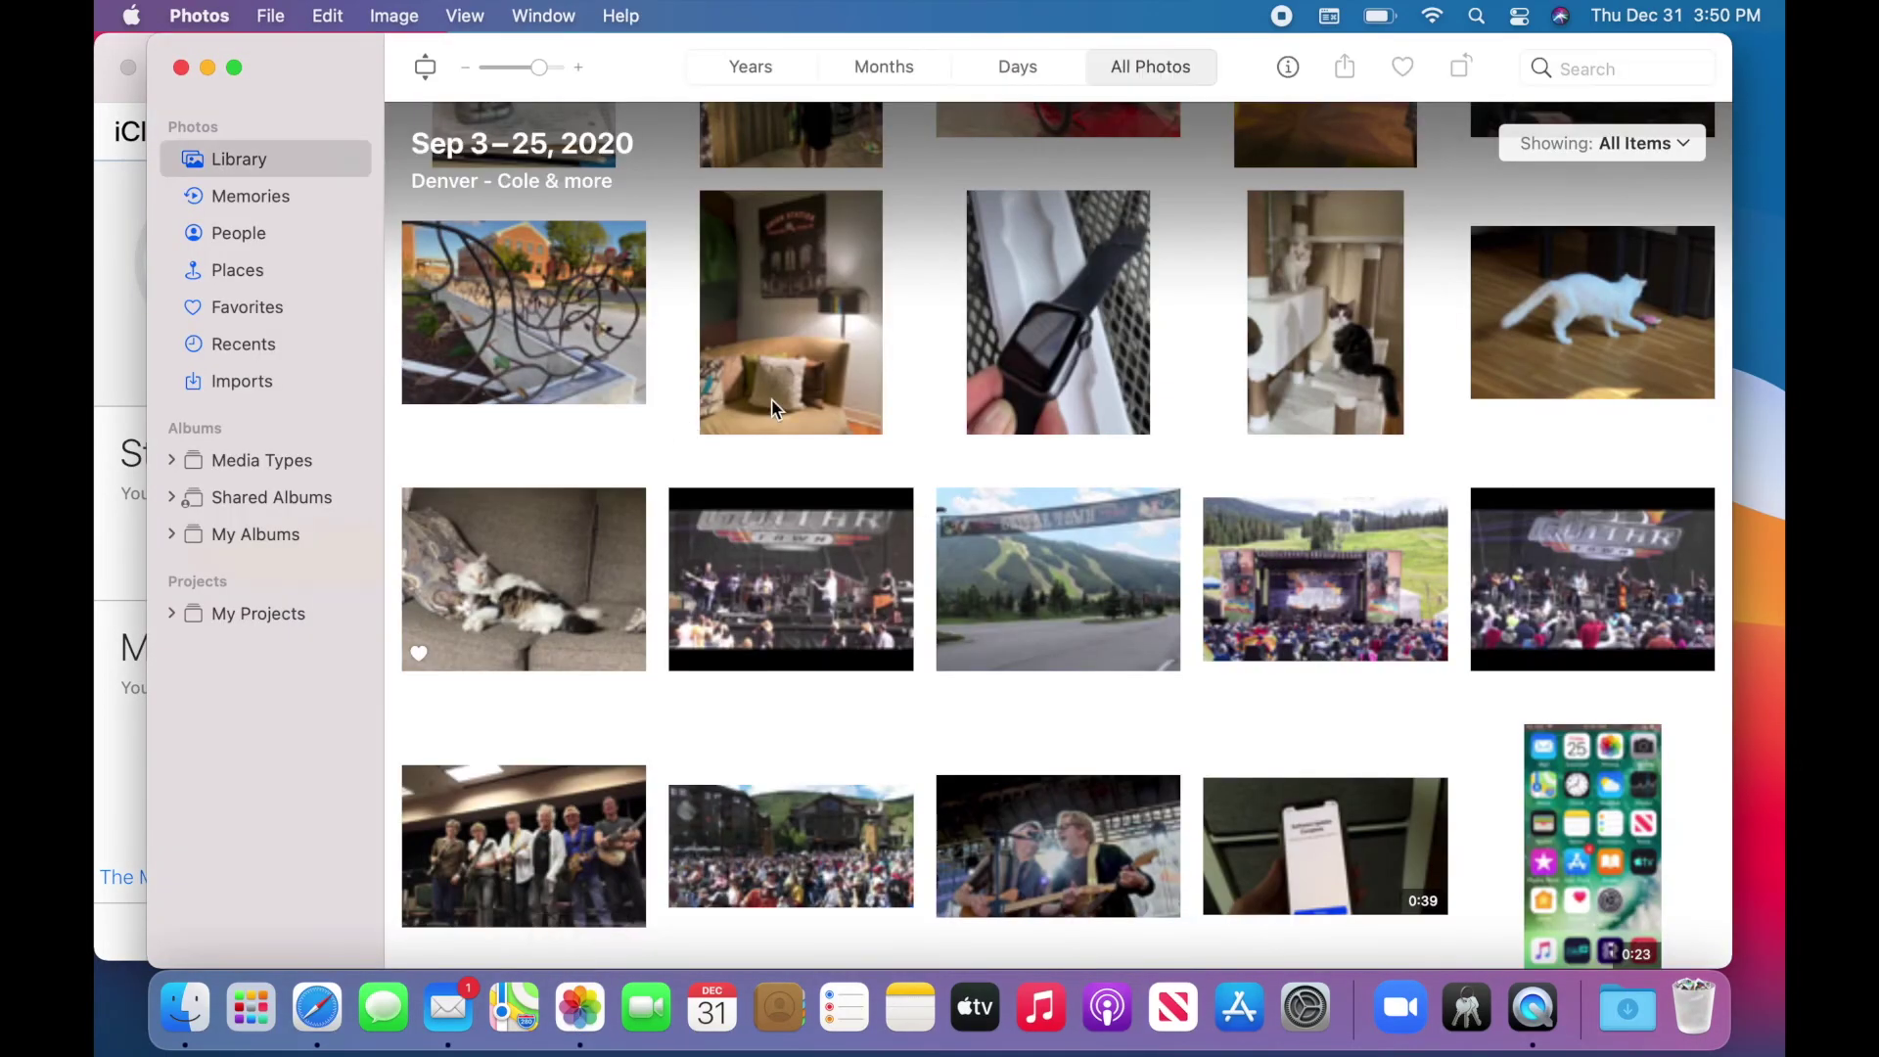
Scroll through the local Photos library to confirm it is intact, then open System Preferences.
{"action": "scroll", "coordinate": [773, 410], "scroll_direction": "up", "scroll_amount": 20}
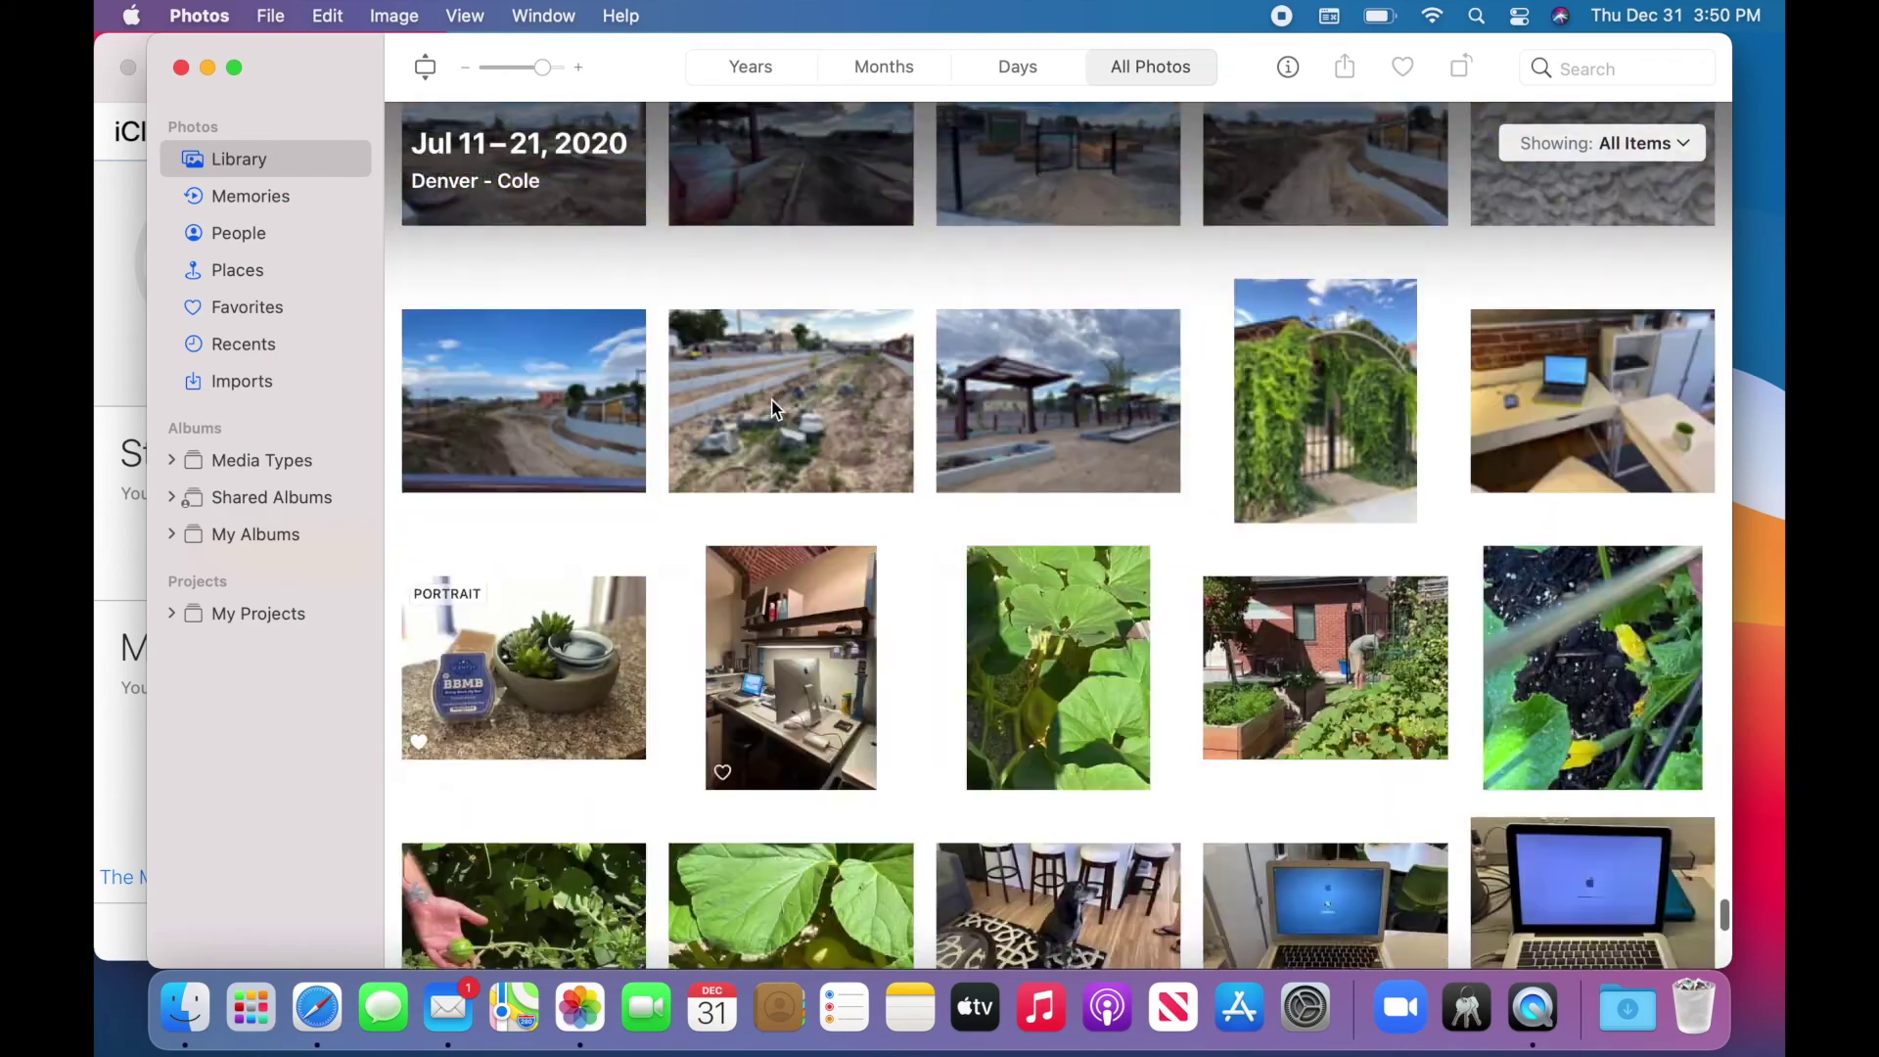
{"action": "scroll", "coordinate": [774, 409], "scroll_direction": "up", "scroll_amount": 5}
{"action": "scroll", "coordinate": [773, 409], "scroll_direction": "down", "scroll_amount": 6}
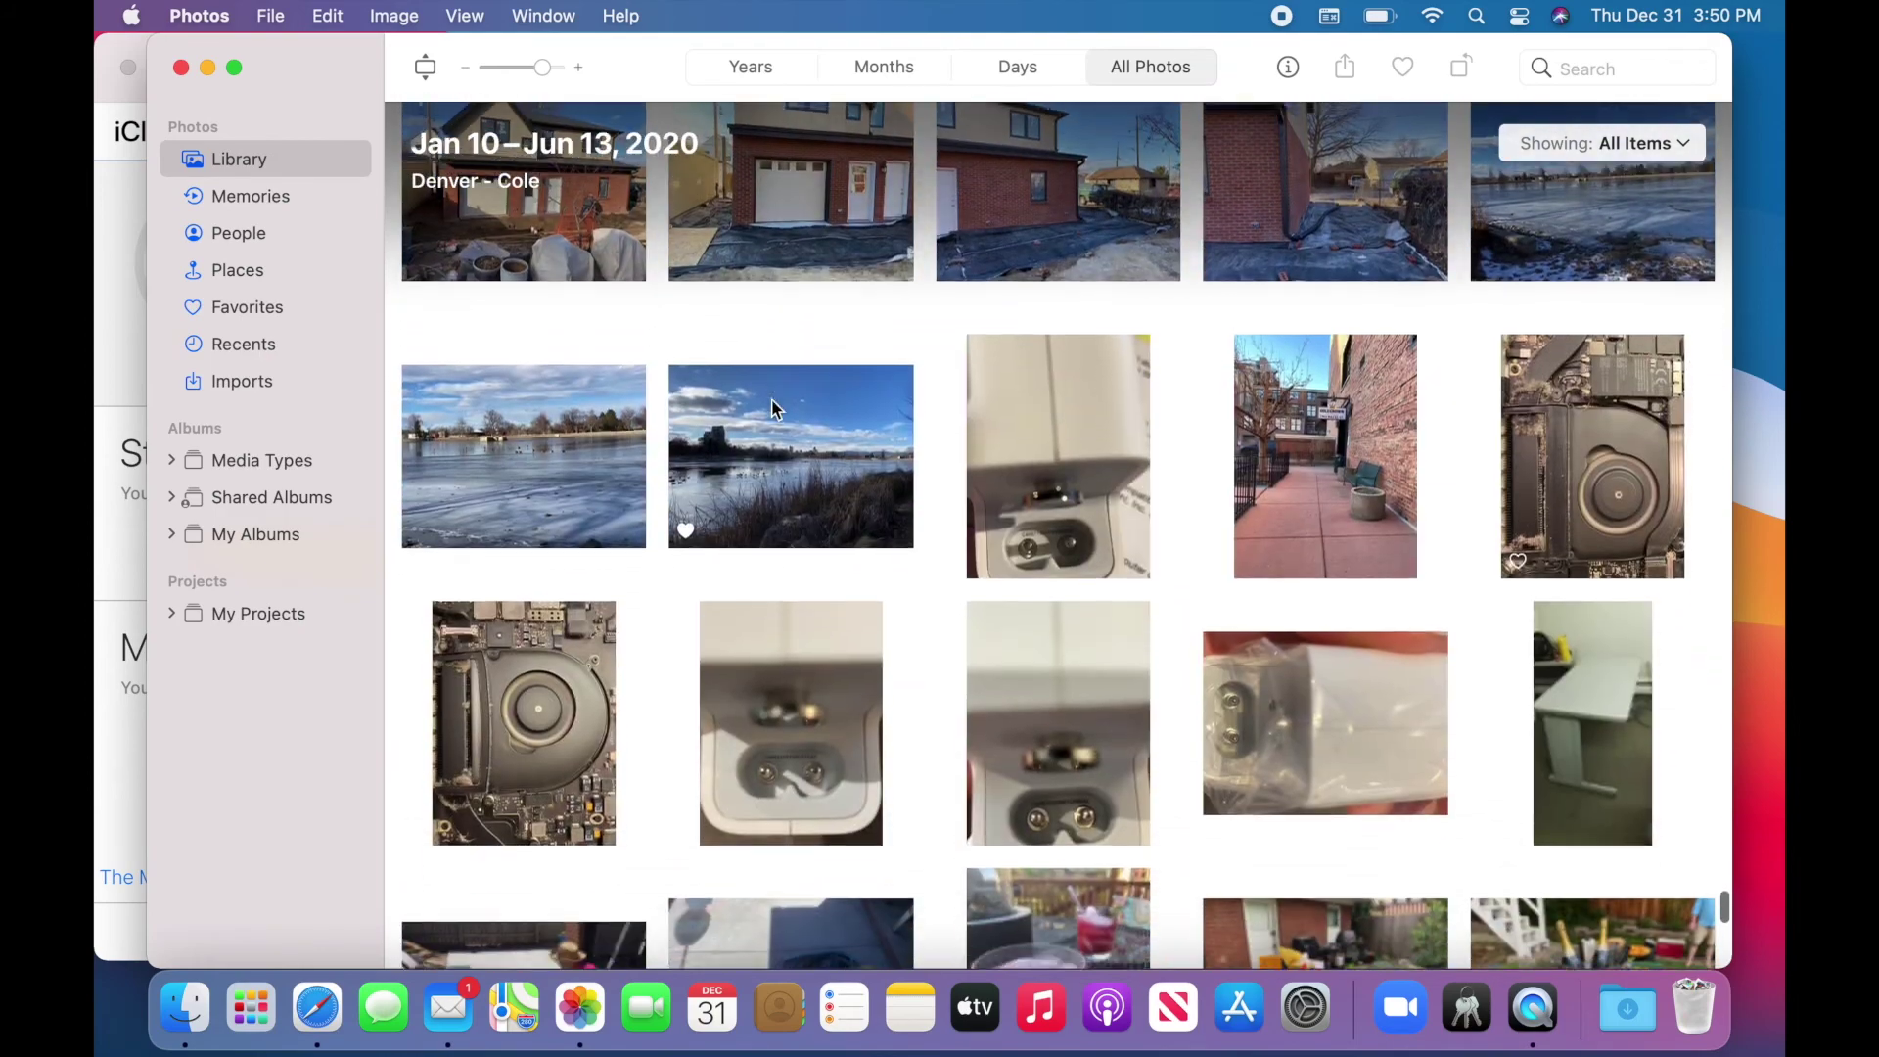
{"action": "left_click", "coordinate": [1321, 1018]}
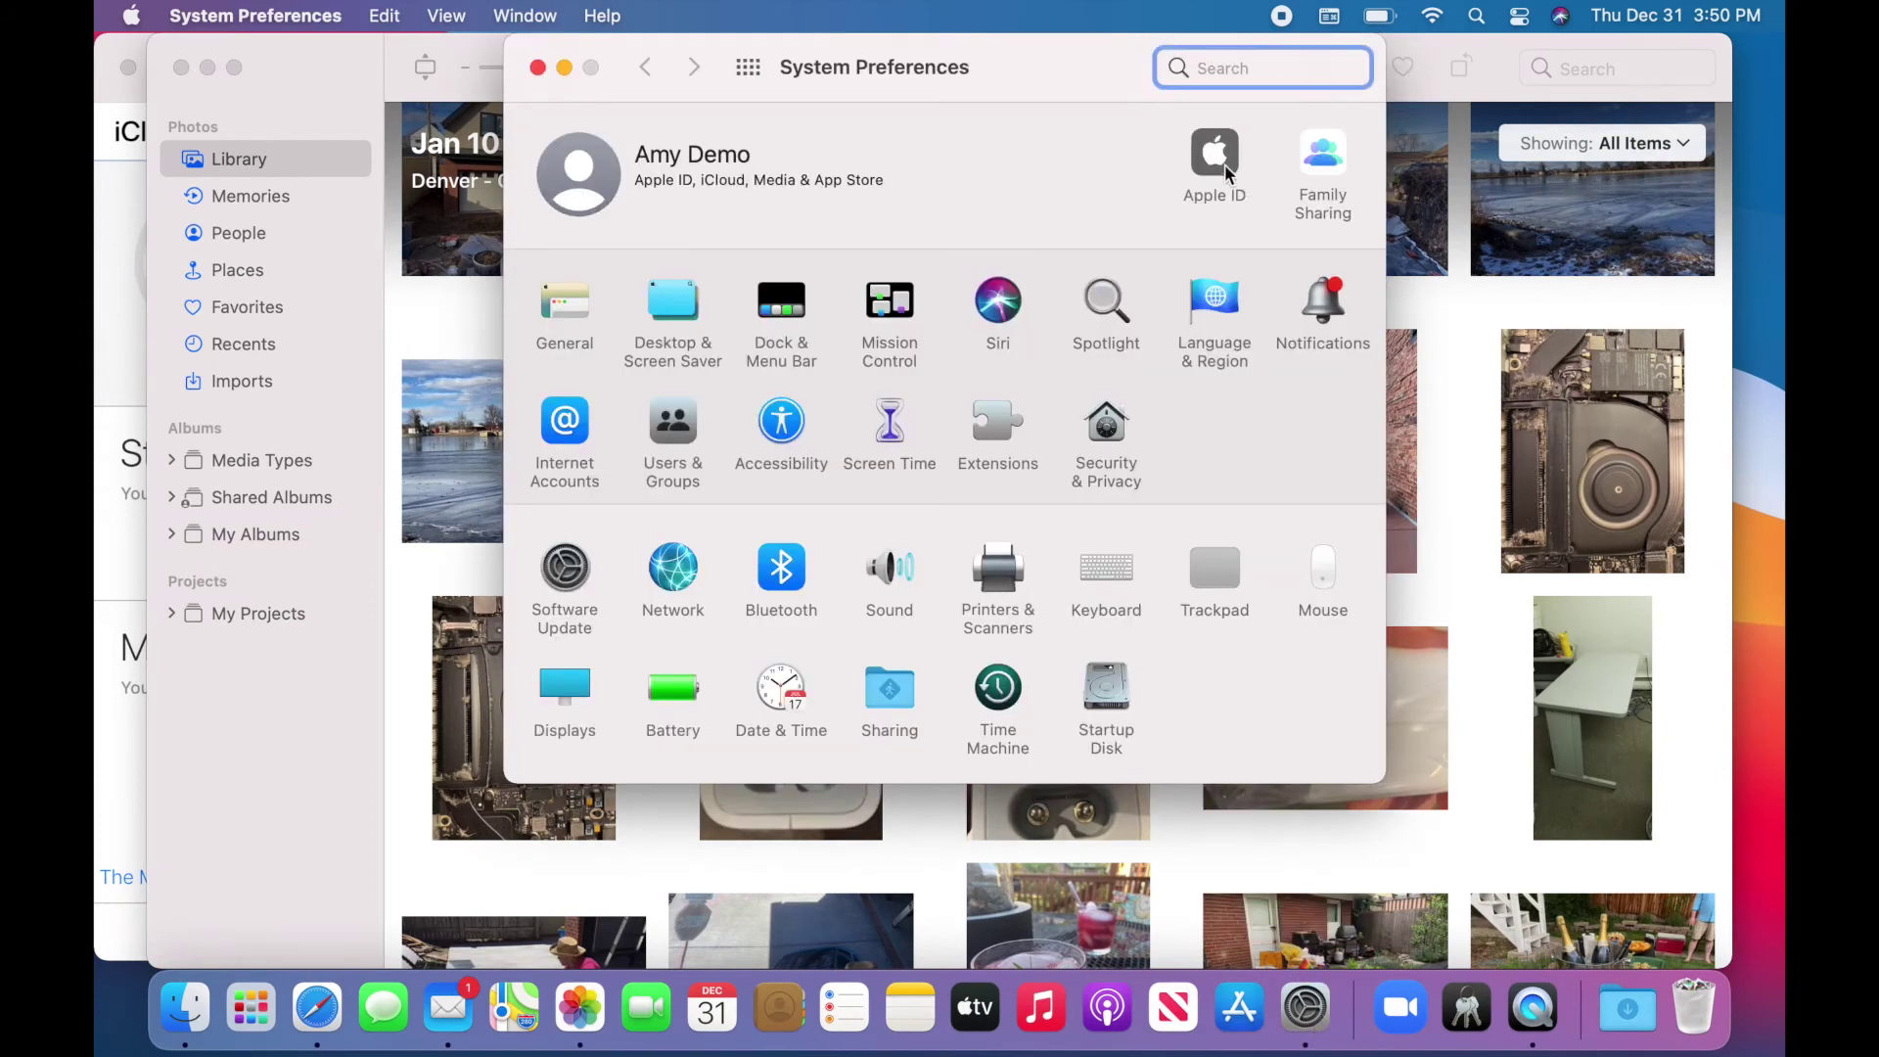
Review the Apple ID iCloud page showing Photos off and 3.24 GB free, then return to Photos.
{"action": "left_click", "coordinate": [1224, 162]}
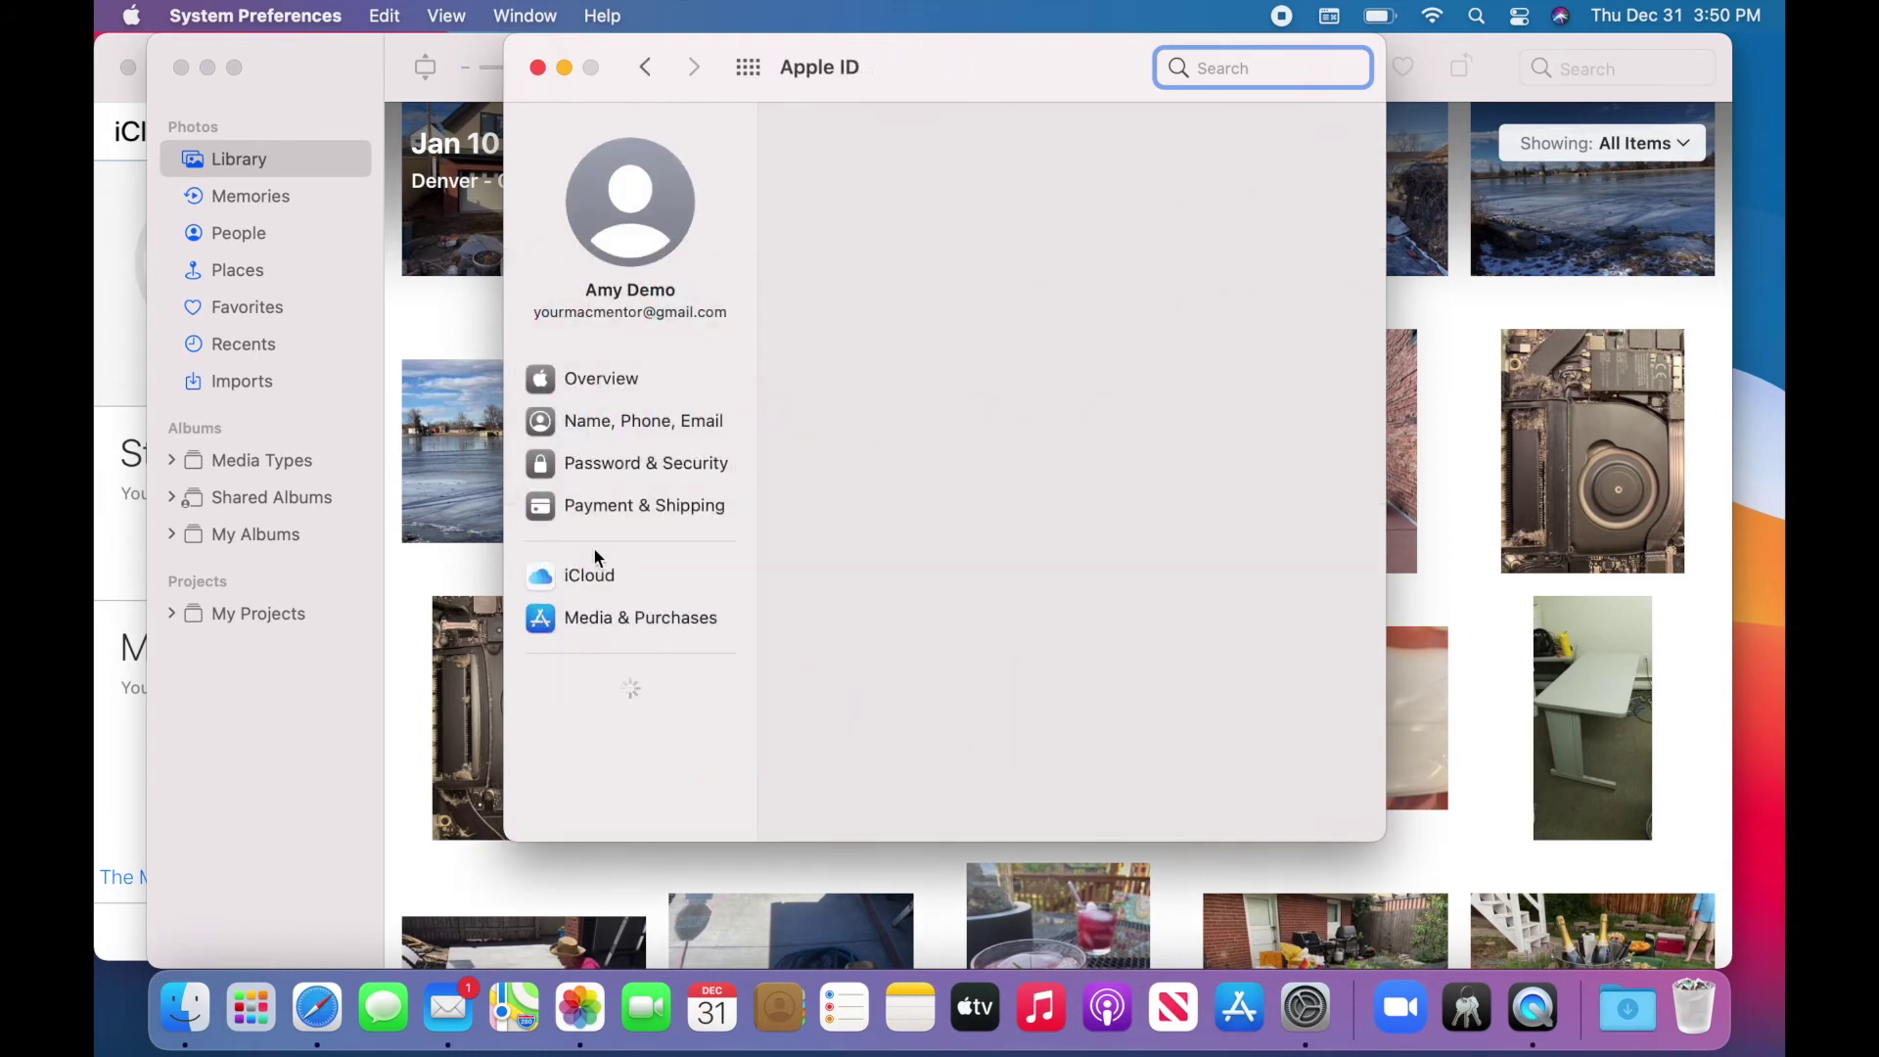
{"action": "left_click", "coordinate": [591, 577]}
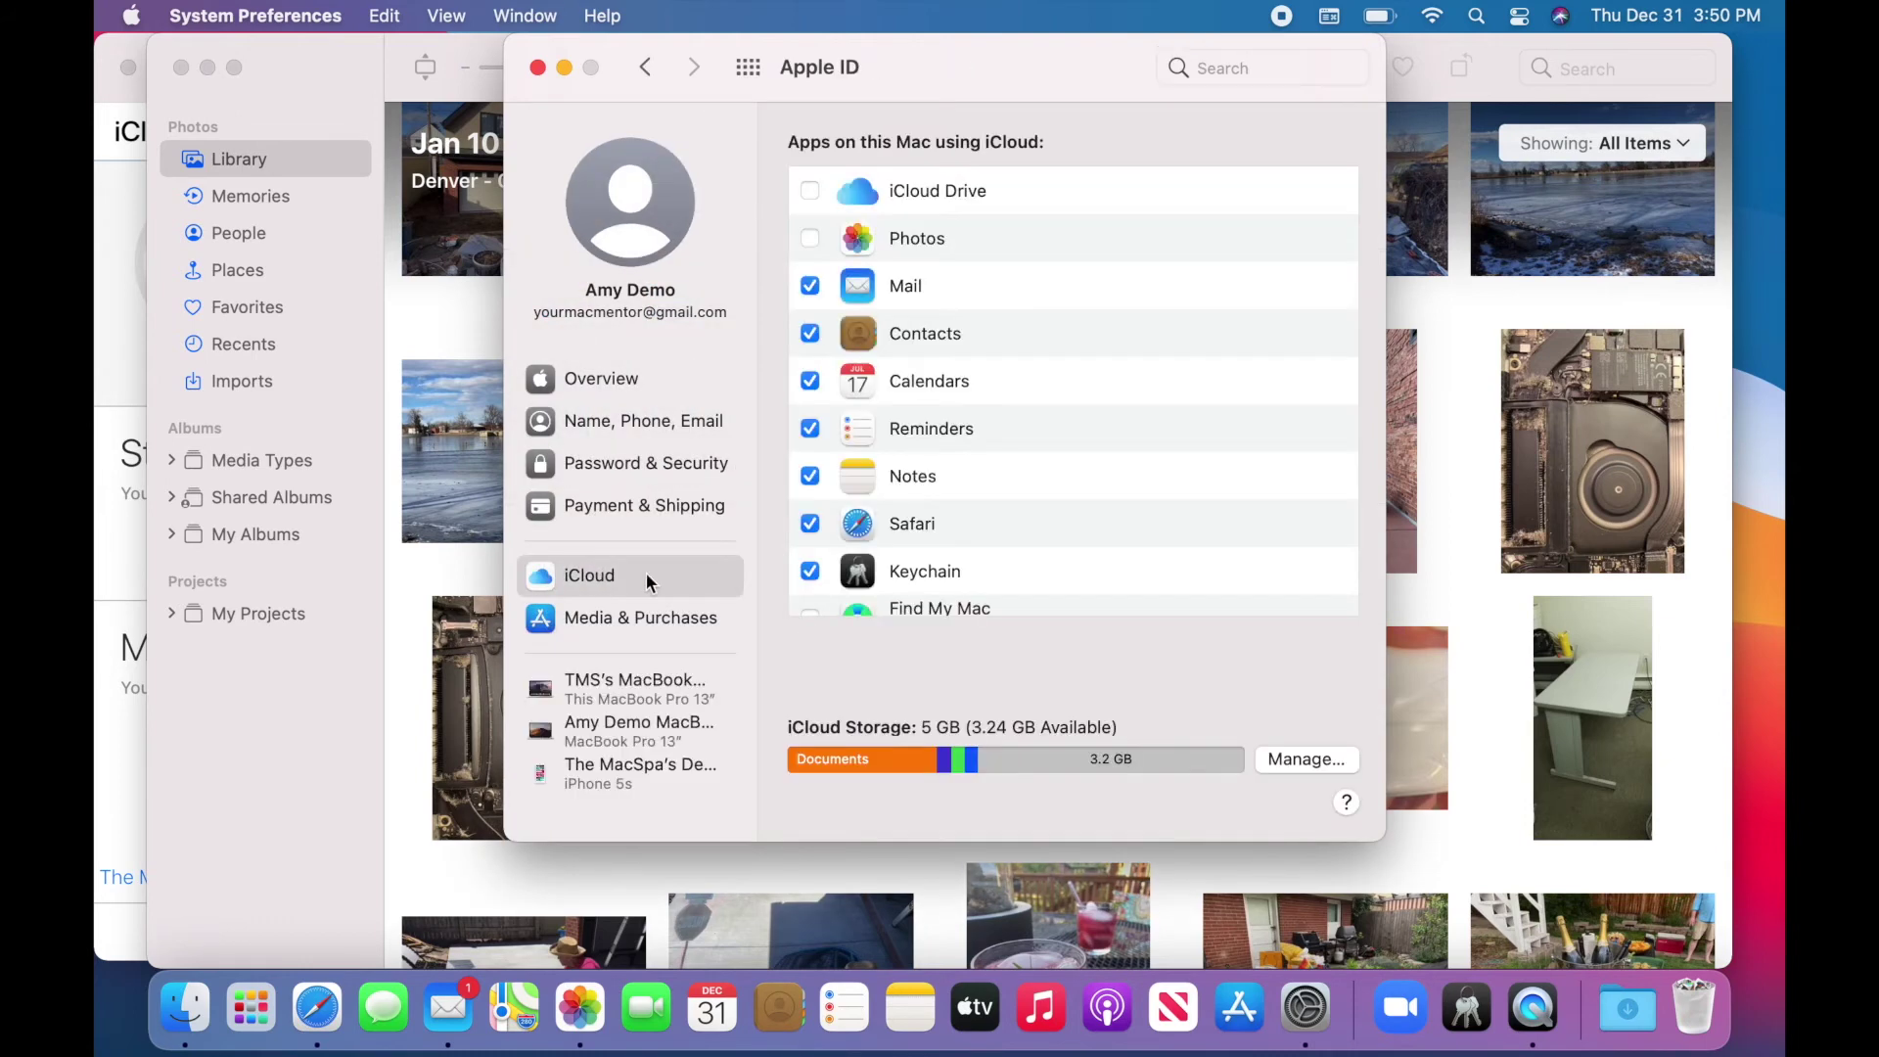
{"action": "mouse_move", "coordinate": [1059, 766]}
{"action": "left_click", "coordinate": [582, 1018]}
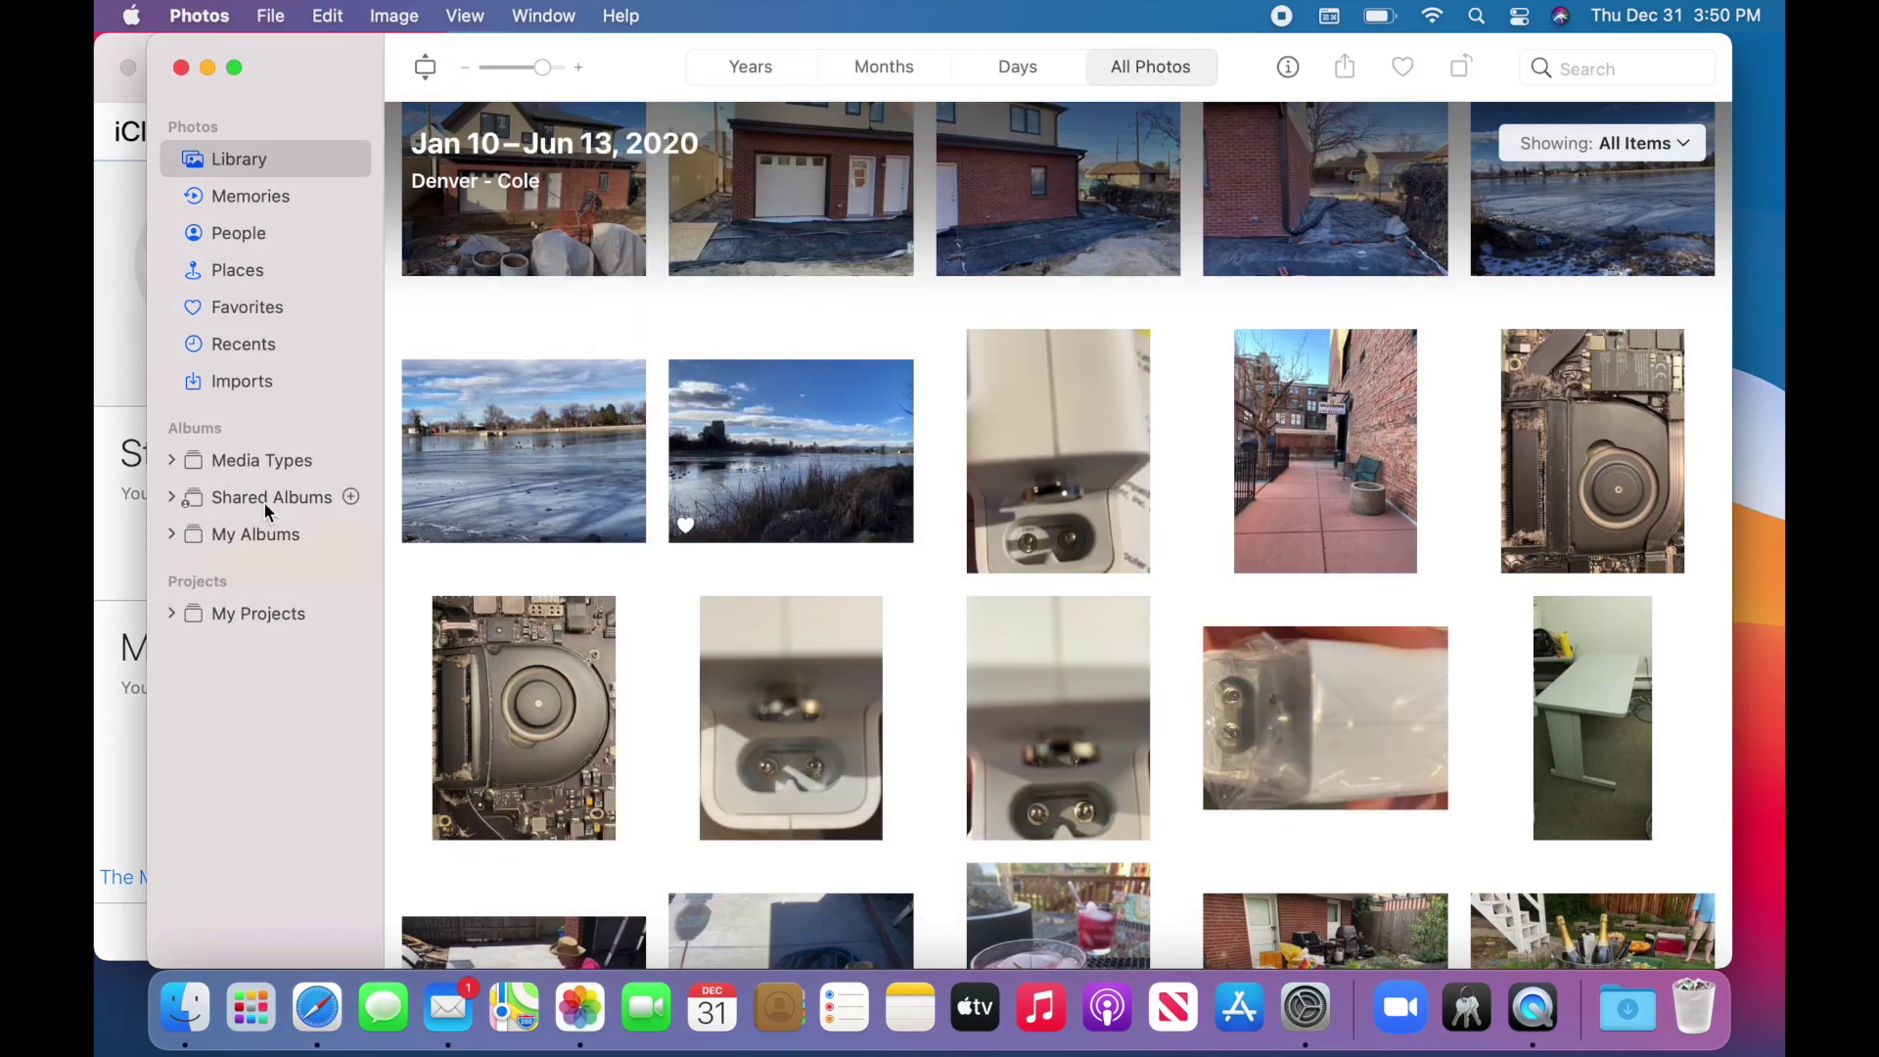
Enable Shared Albums in the Photos iCloud preferences, with iCloud Photos left off.
{"action": "left_click", "coordinate": [172, 497]}
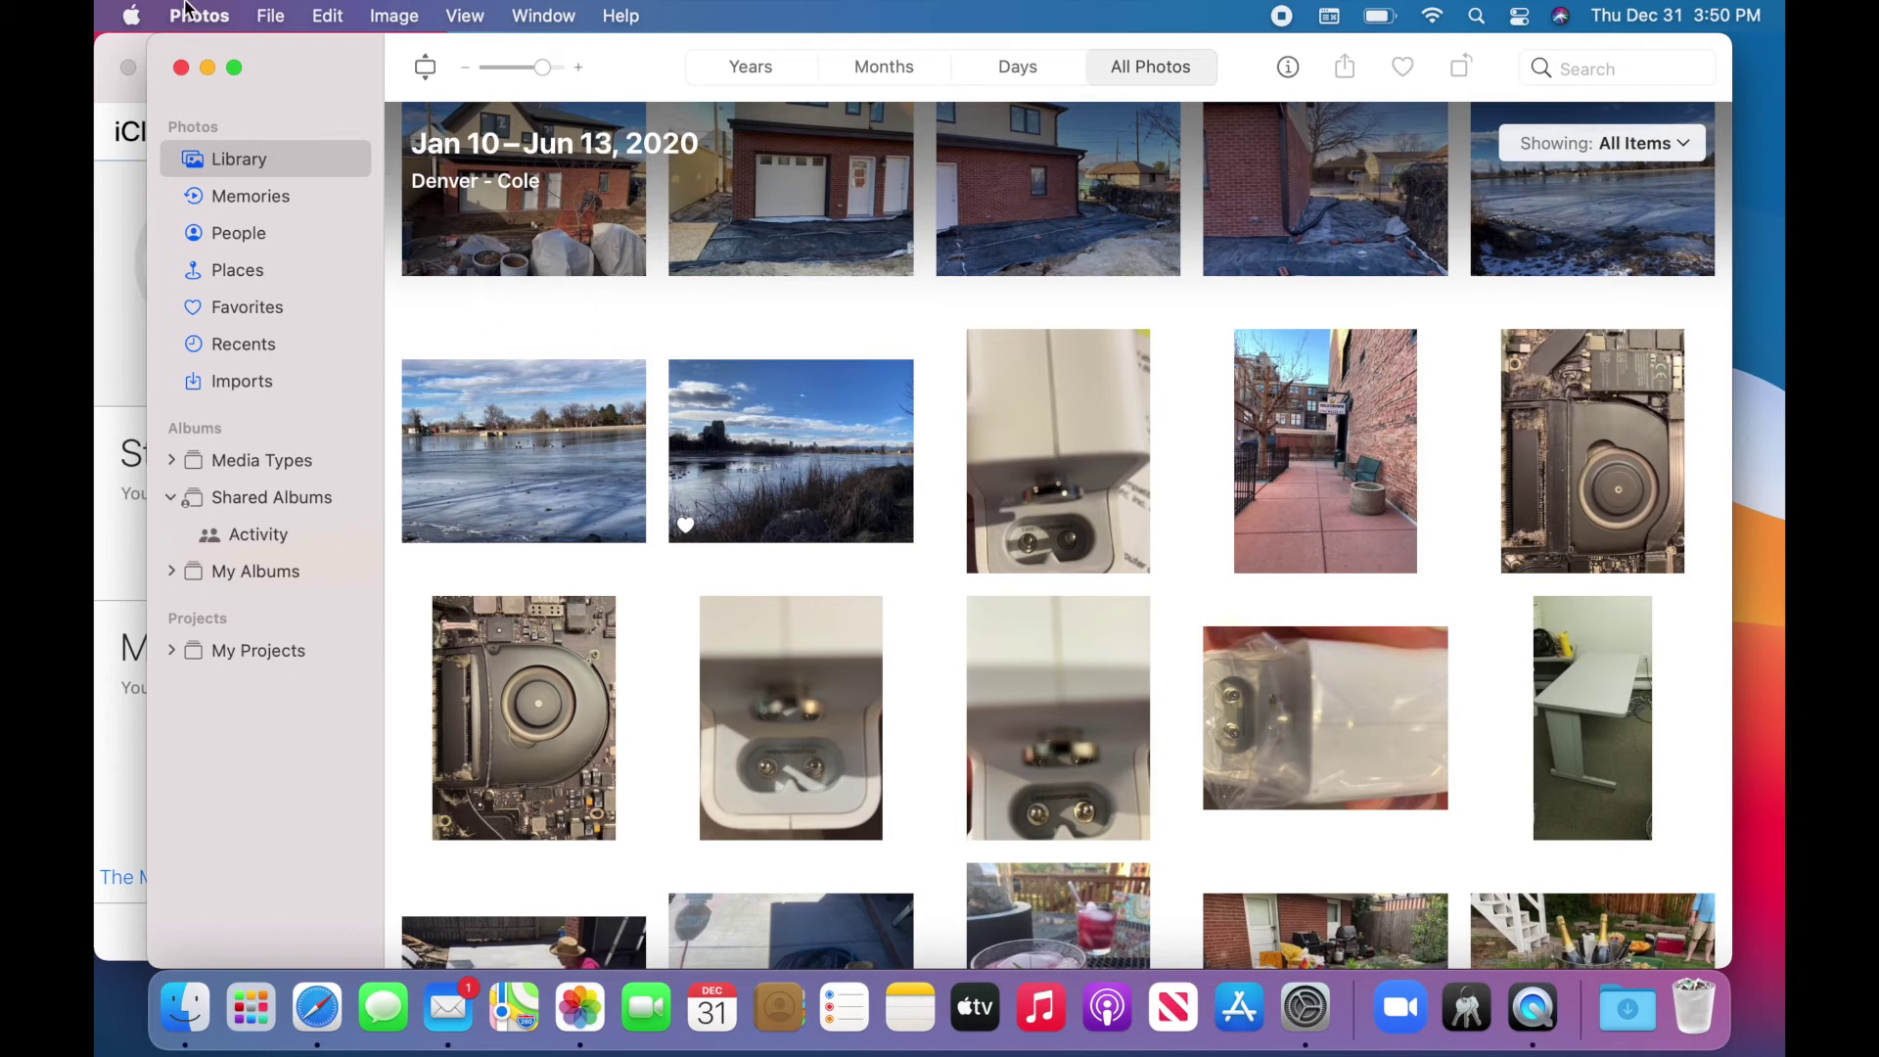
{"action": "left_click", "coordinate": [191, 12]}
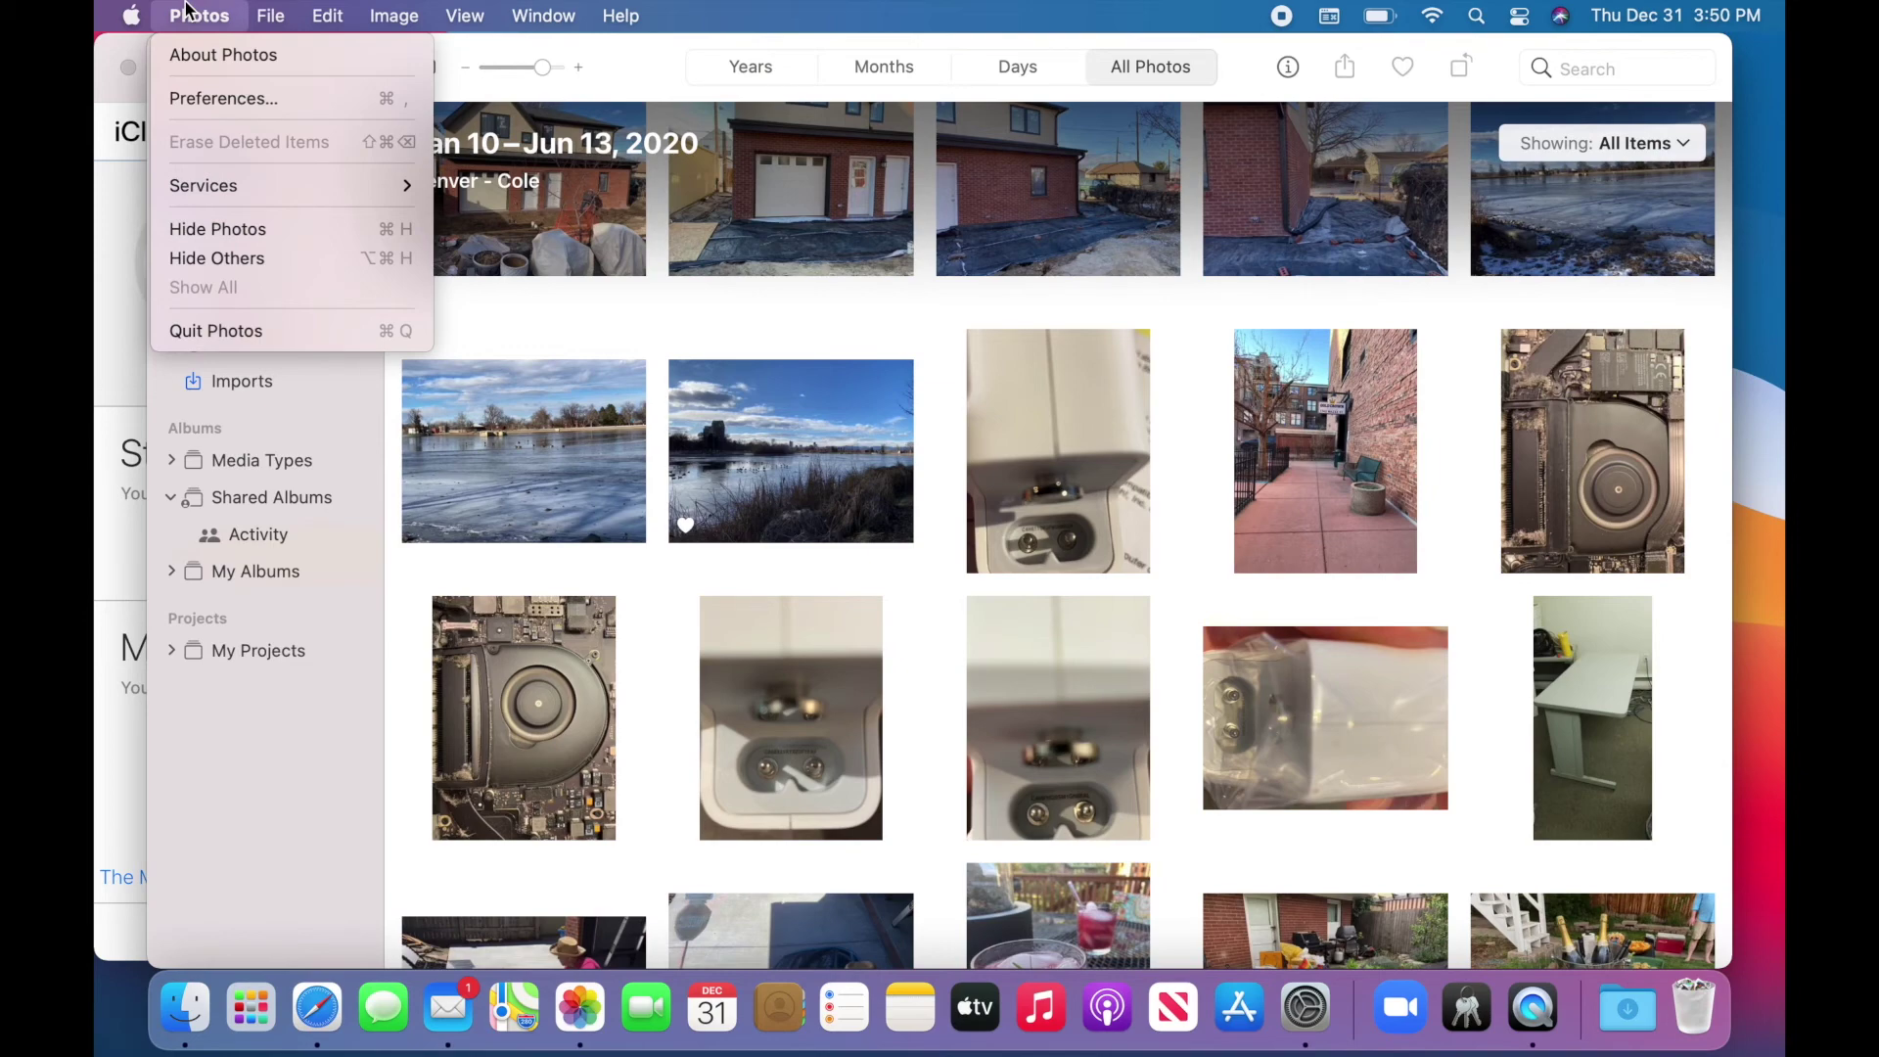
{"action": "left_click", "coordinate": [188, 97]}
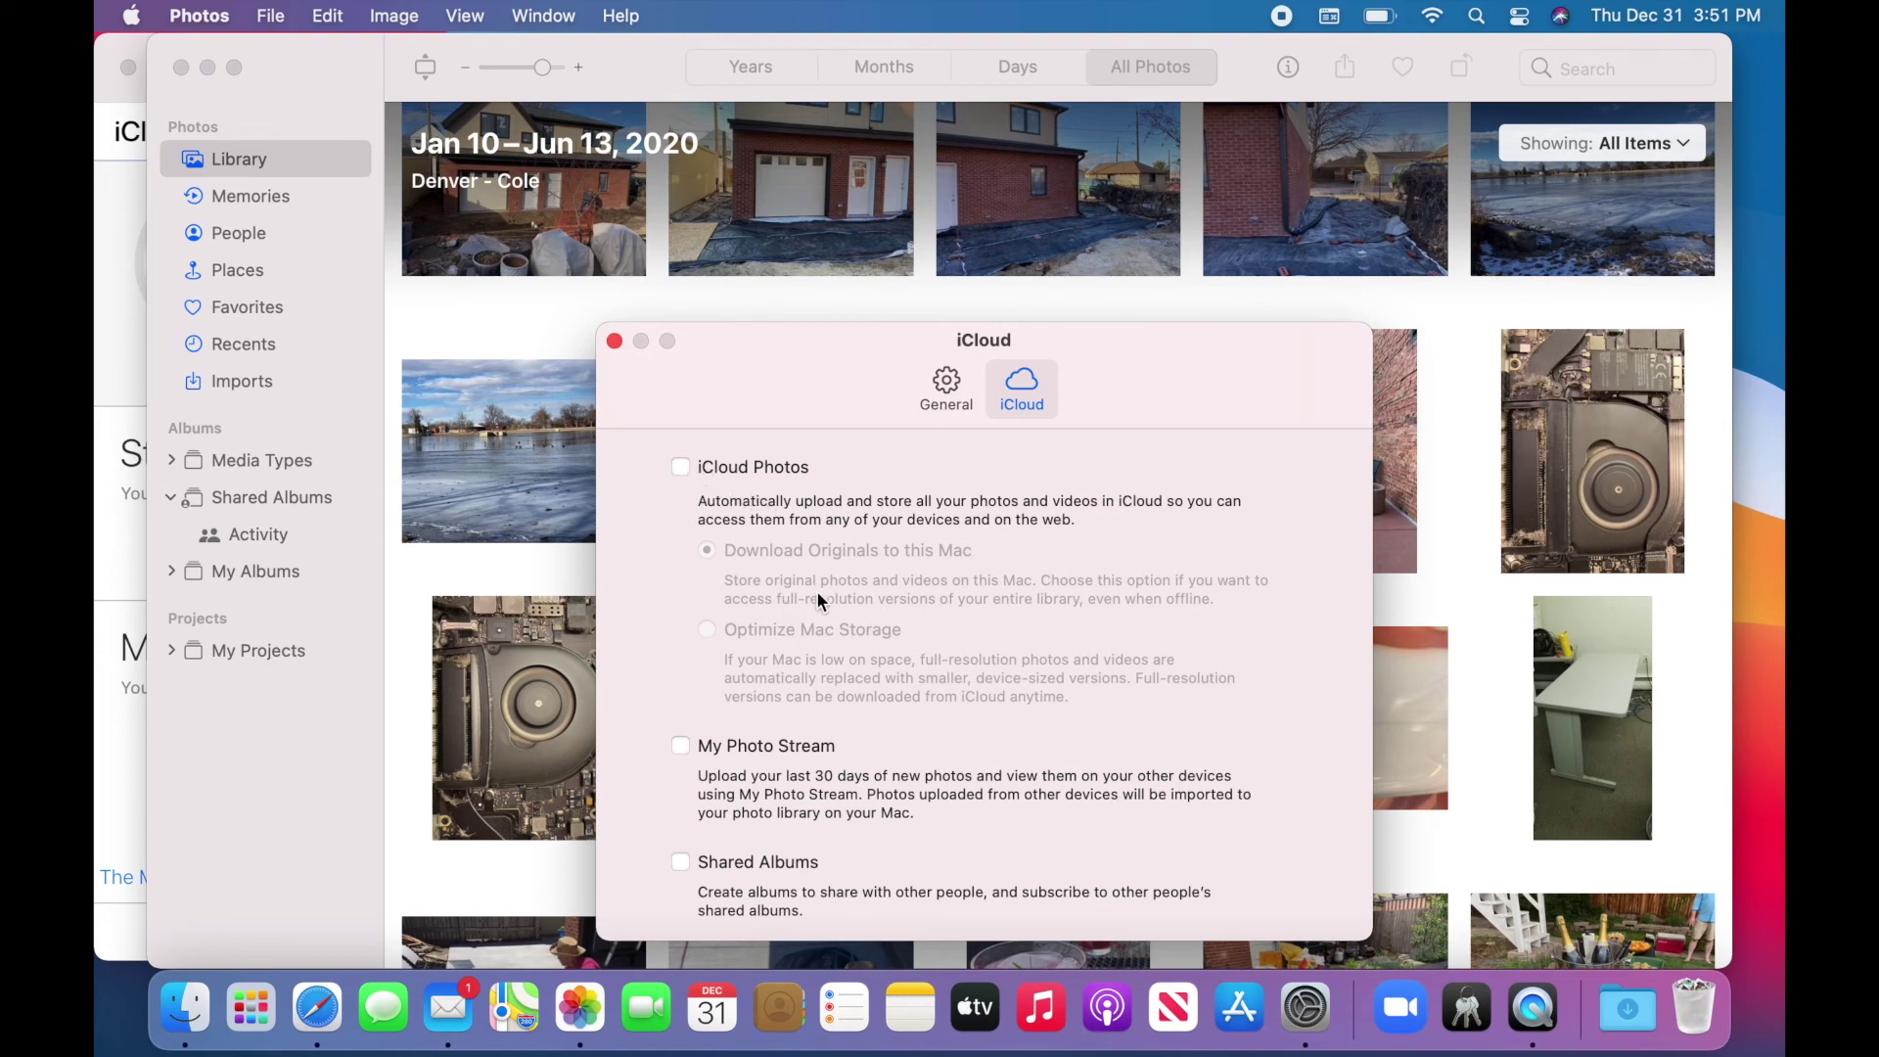
{"action": "left_click", "coordinate": [681, 863]}
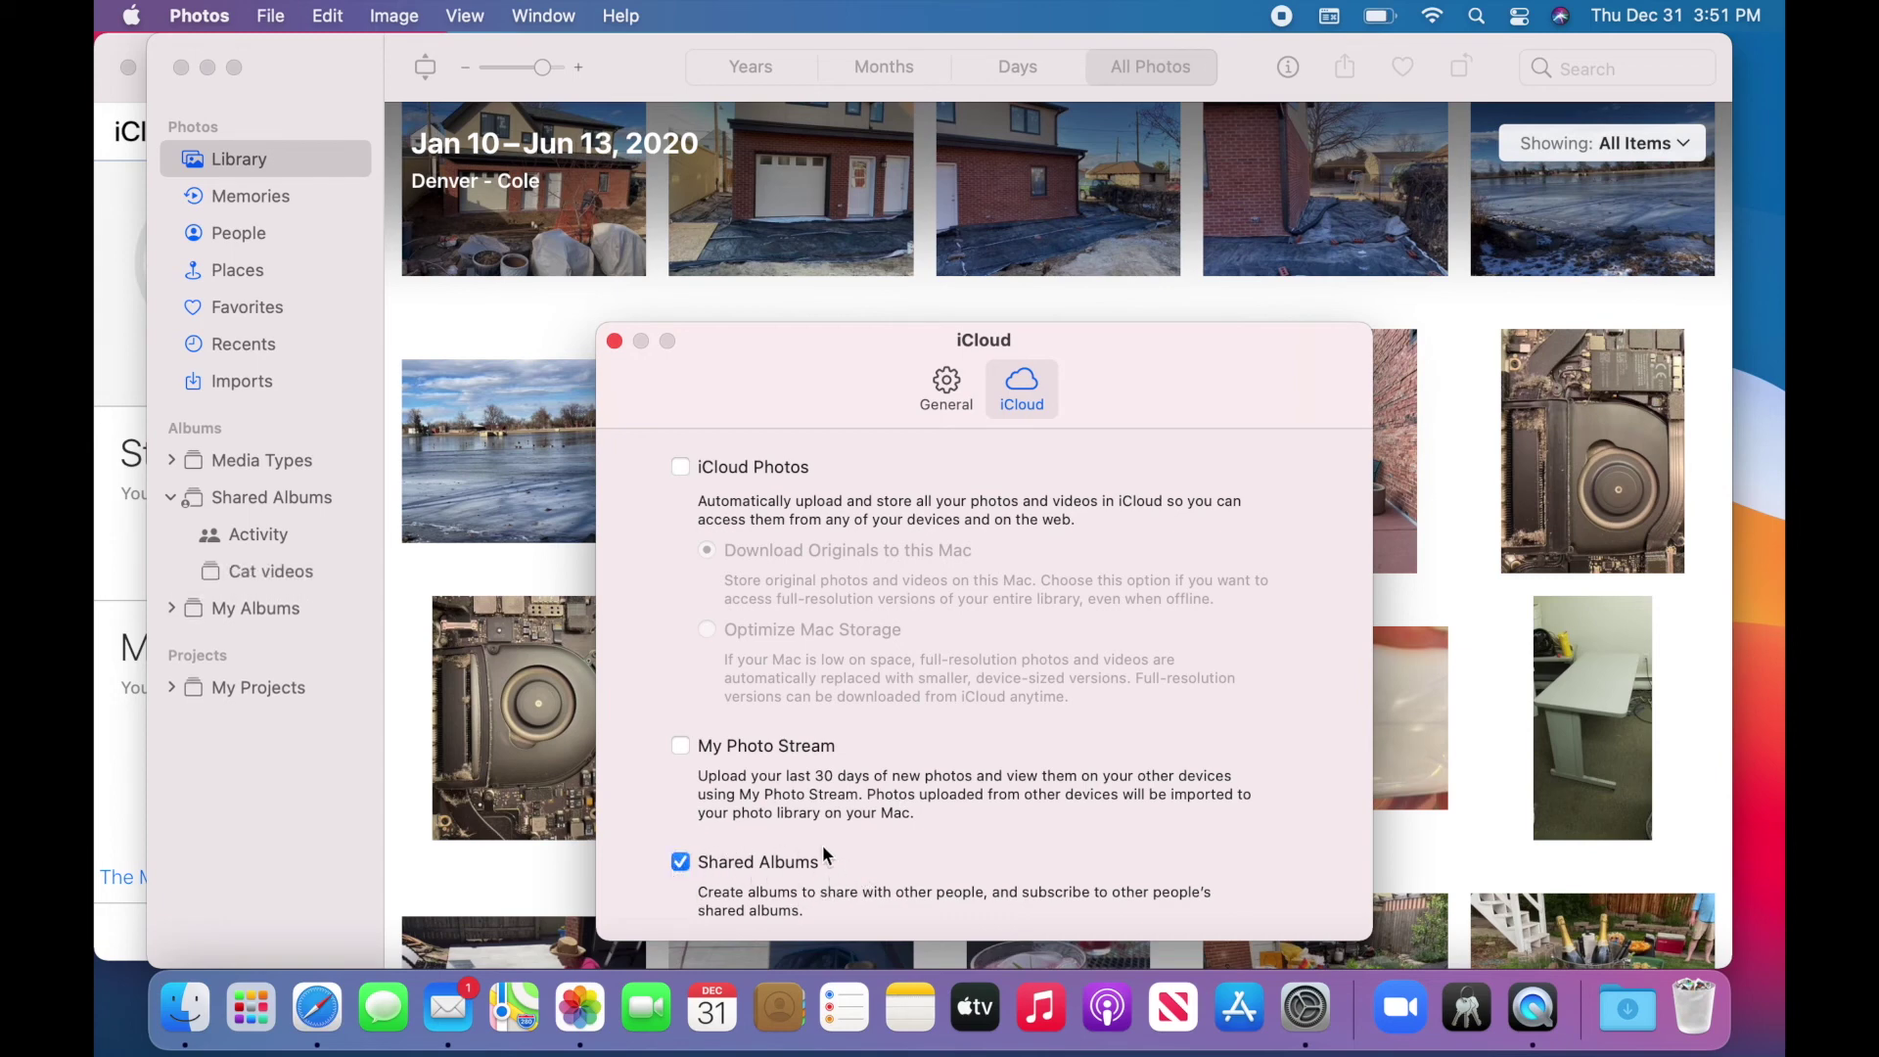
{"action": "left_click", "coordinate": [615, 341]}
{"action": "left_click", "coordinate": [271, 572]}
View the Cat videos album, show the Shared Albums page, then switch to QuickTime Player.
{"action": "left_click", "coordinate": [615, 342]}
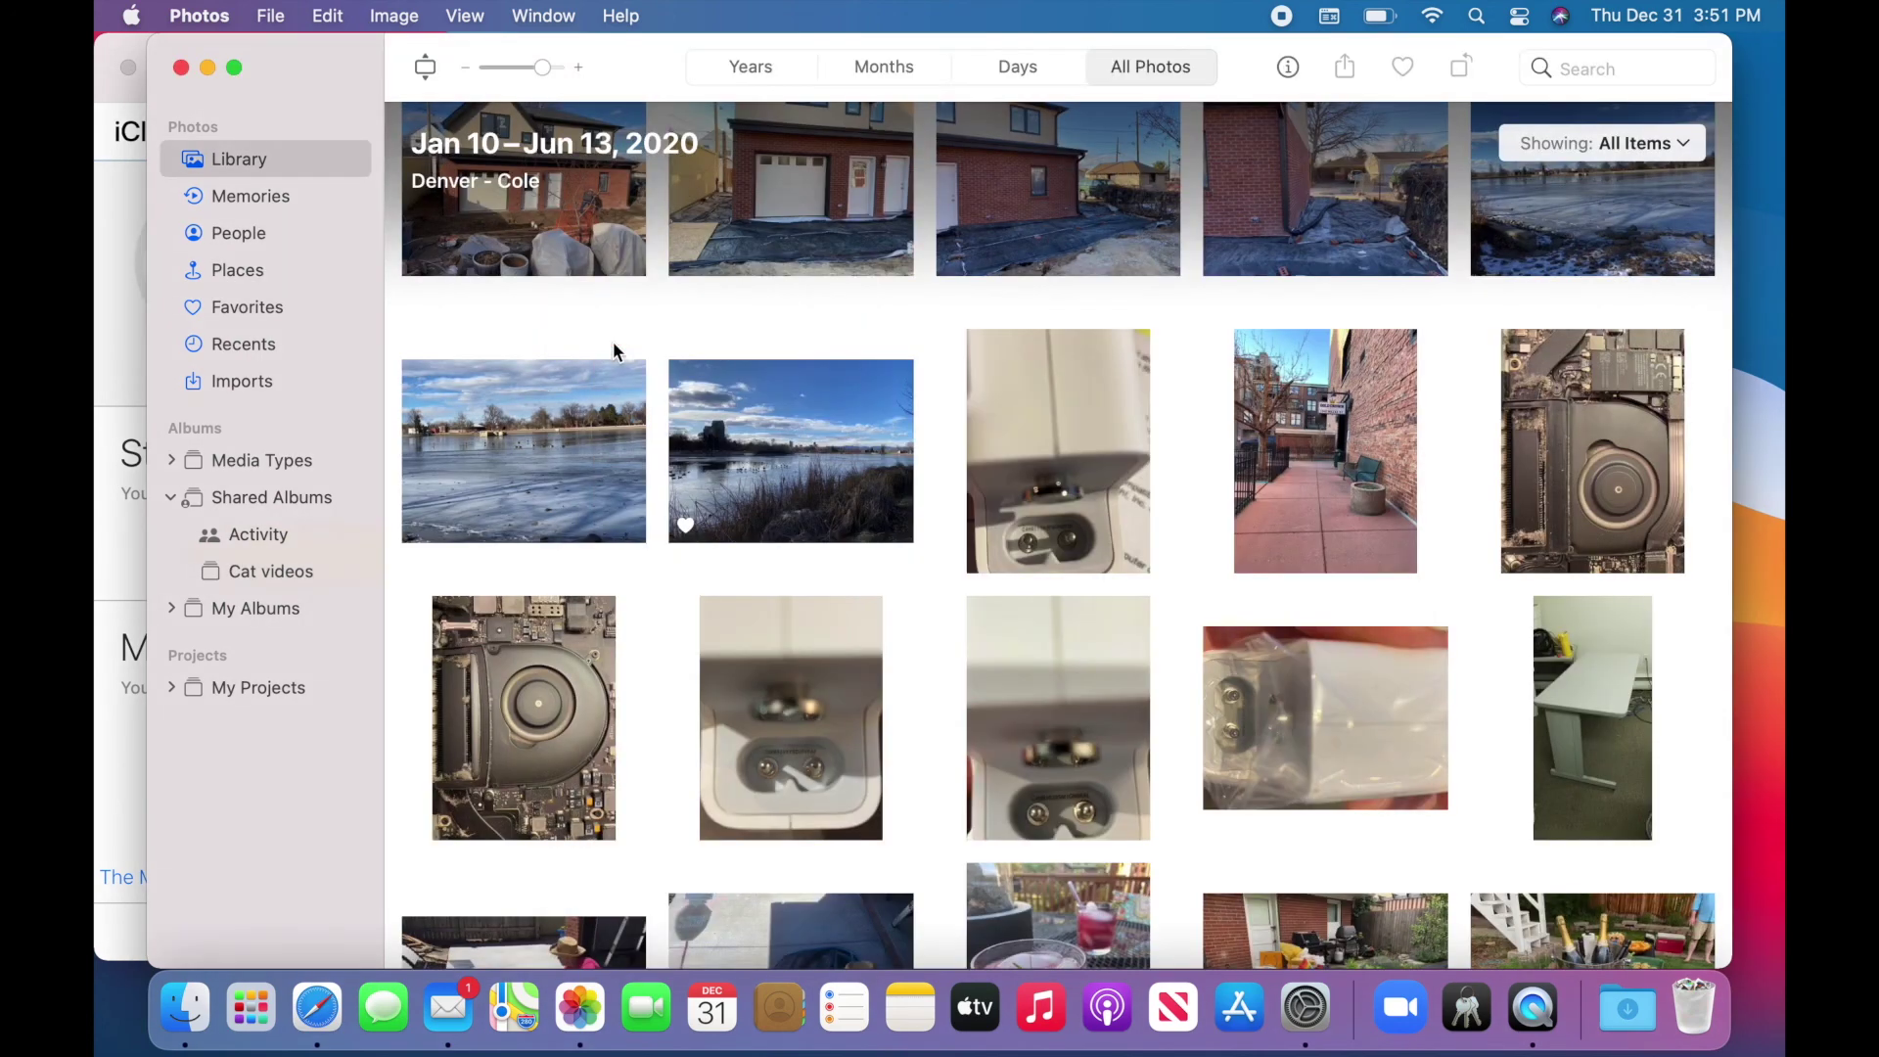
{"action": "left_click", "coordinate": [260, 571]}
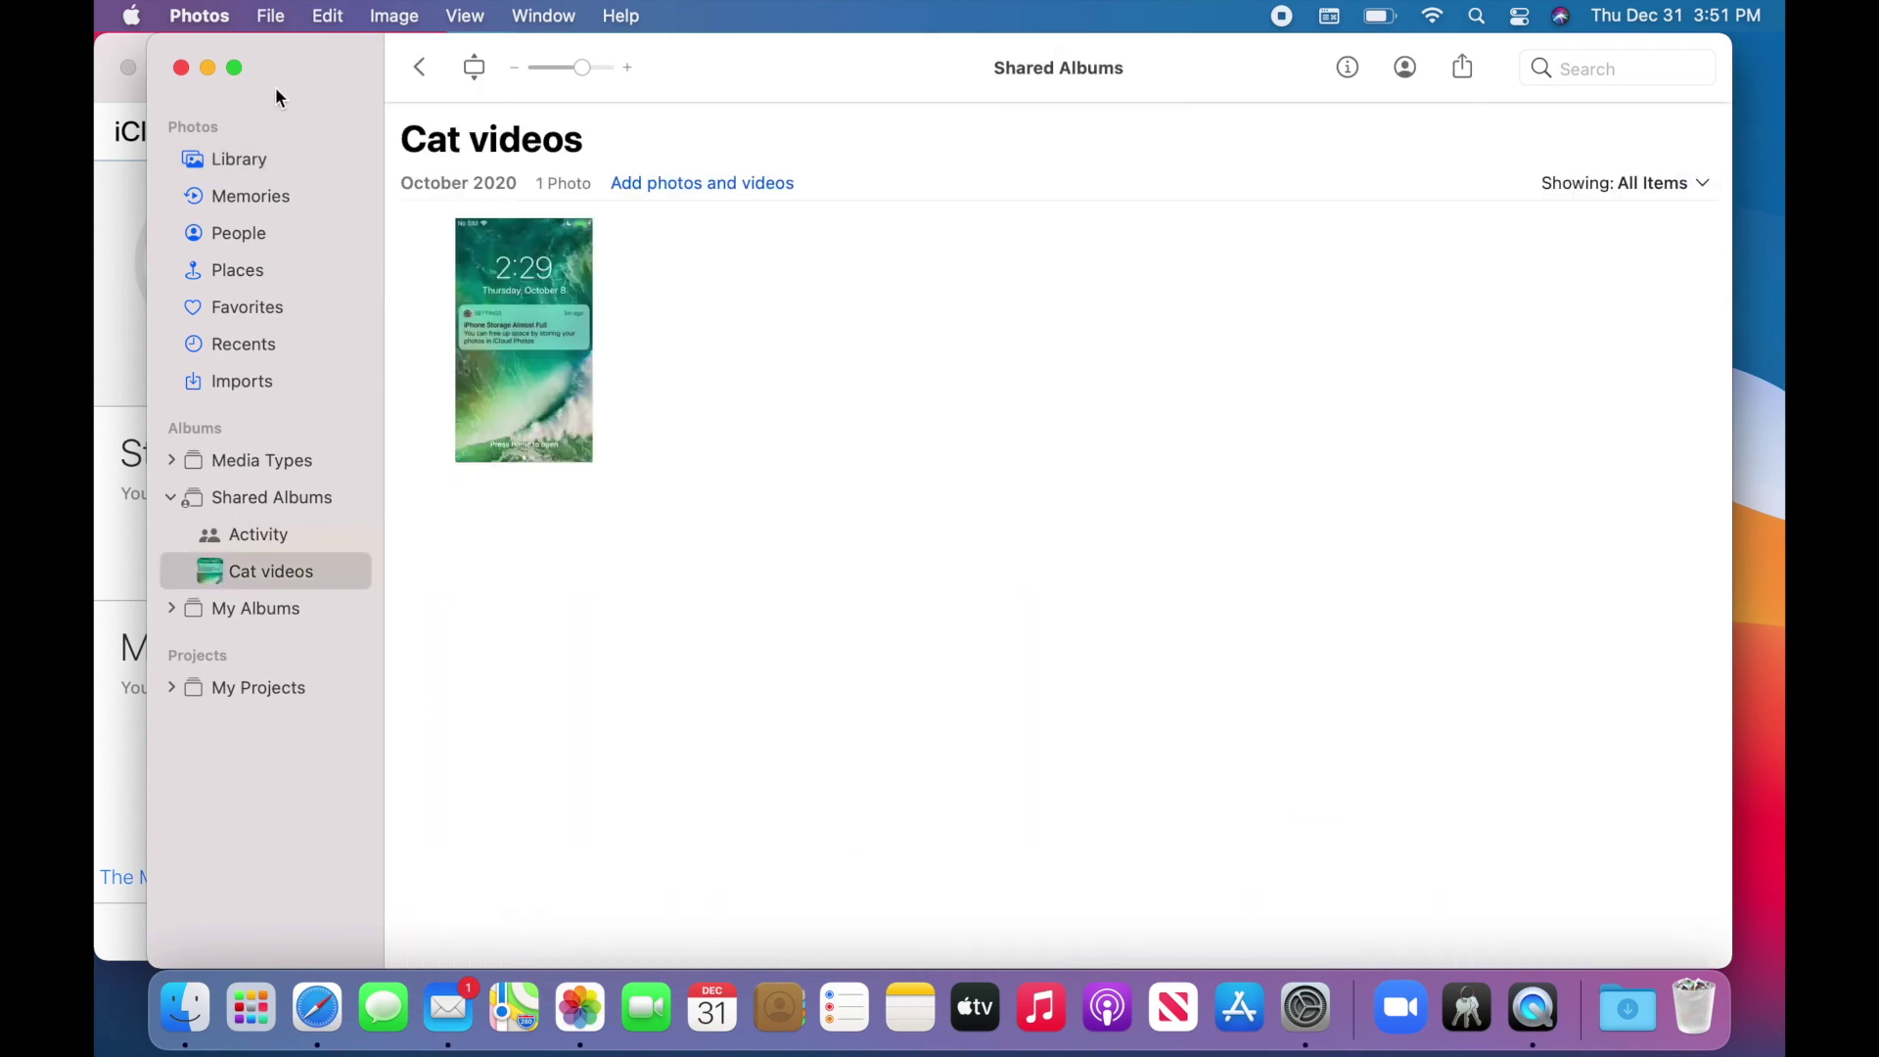
{"action": "left_click", "coordinate": [250, 162]}
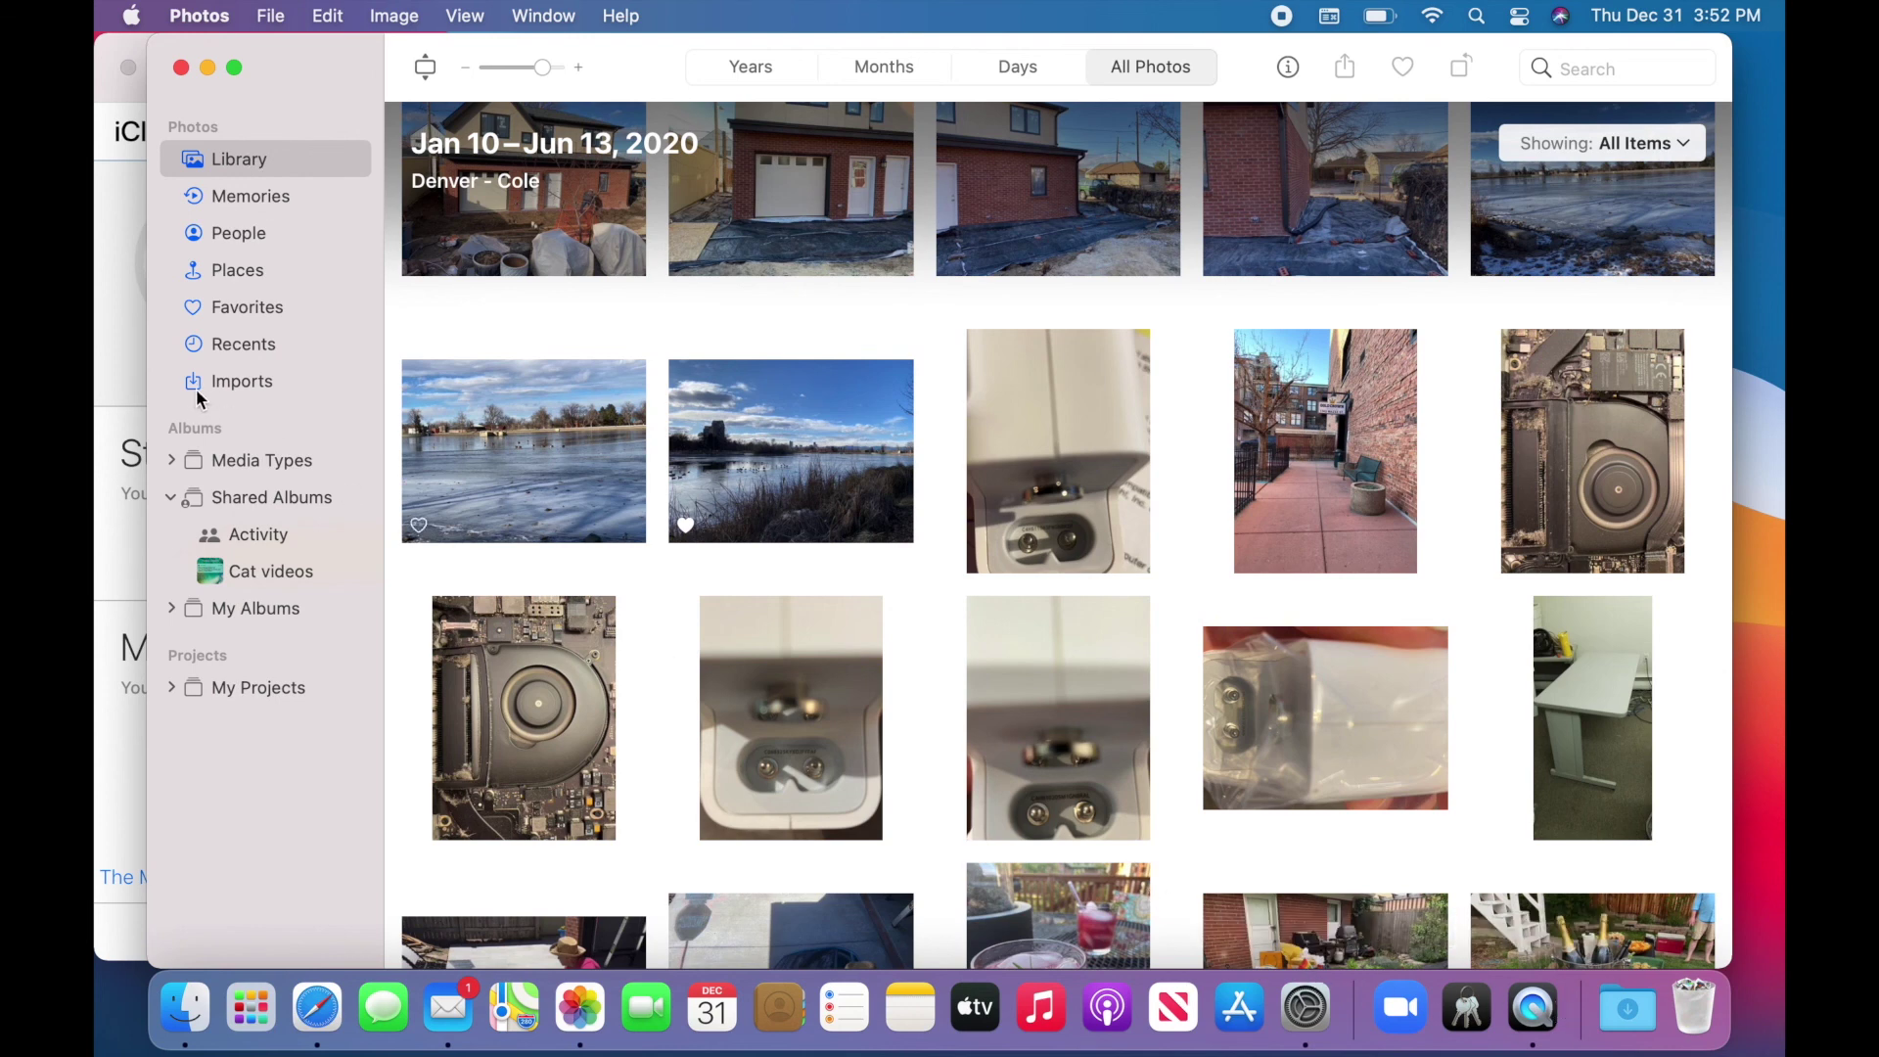
{"action": "left_click", "coordinate": [232, 504]}
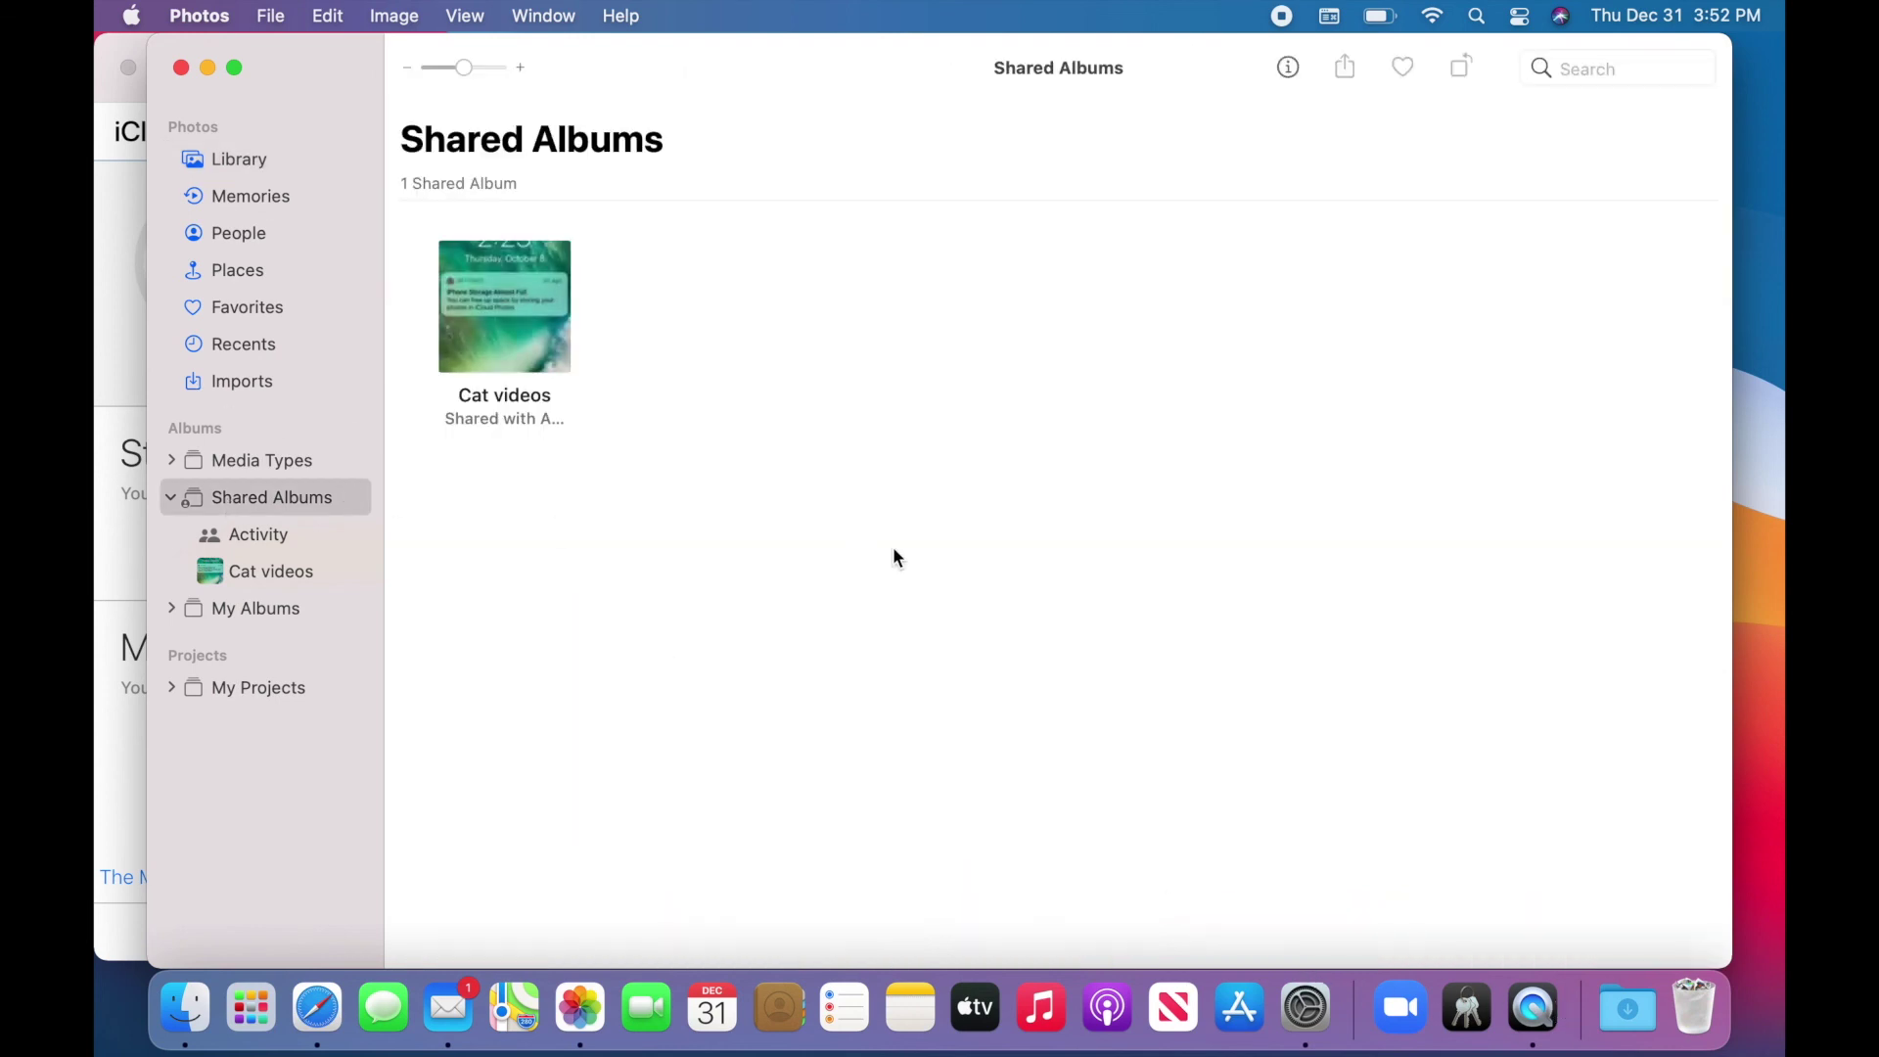
{"action": "left_click", "coordinate": [1537, 1010]}
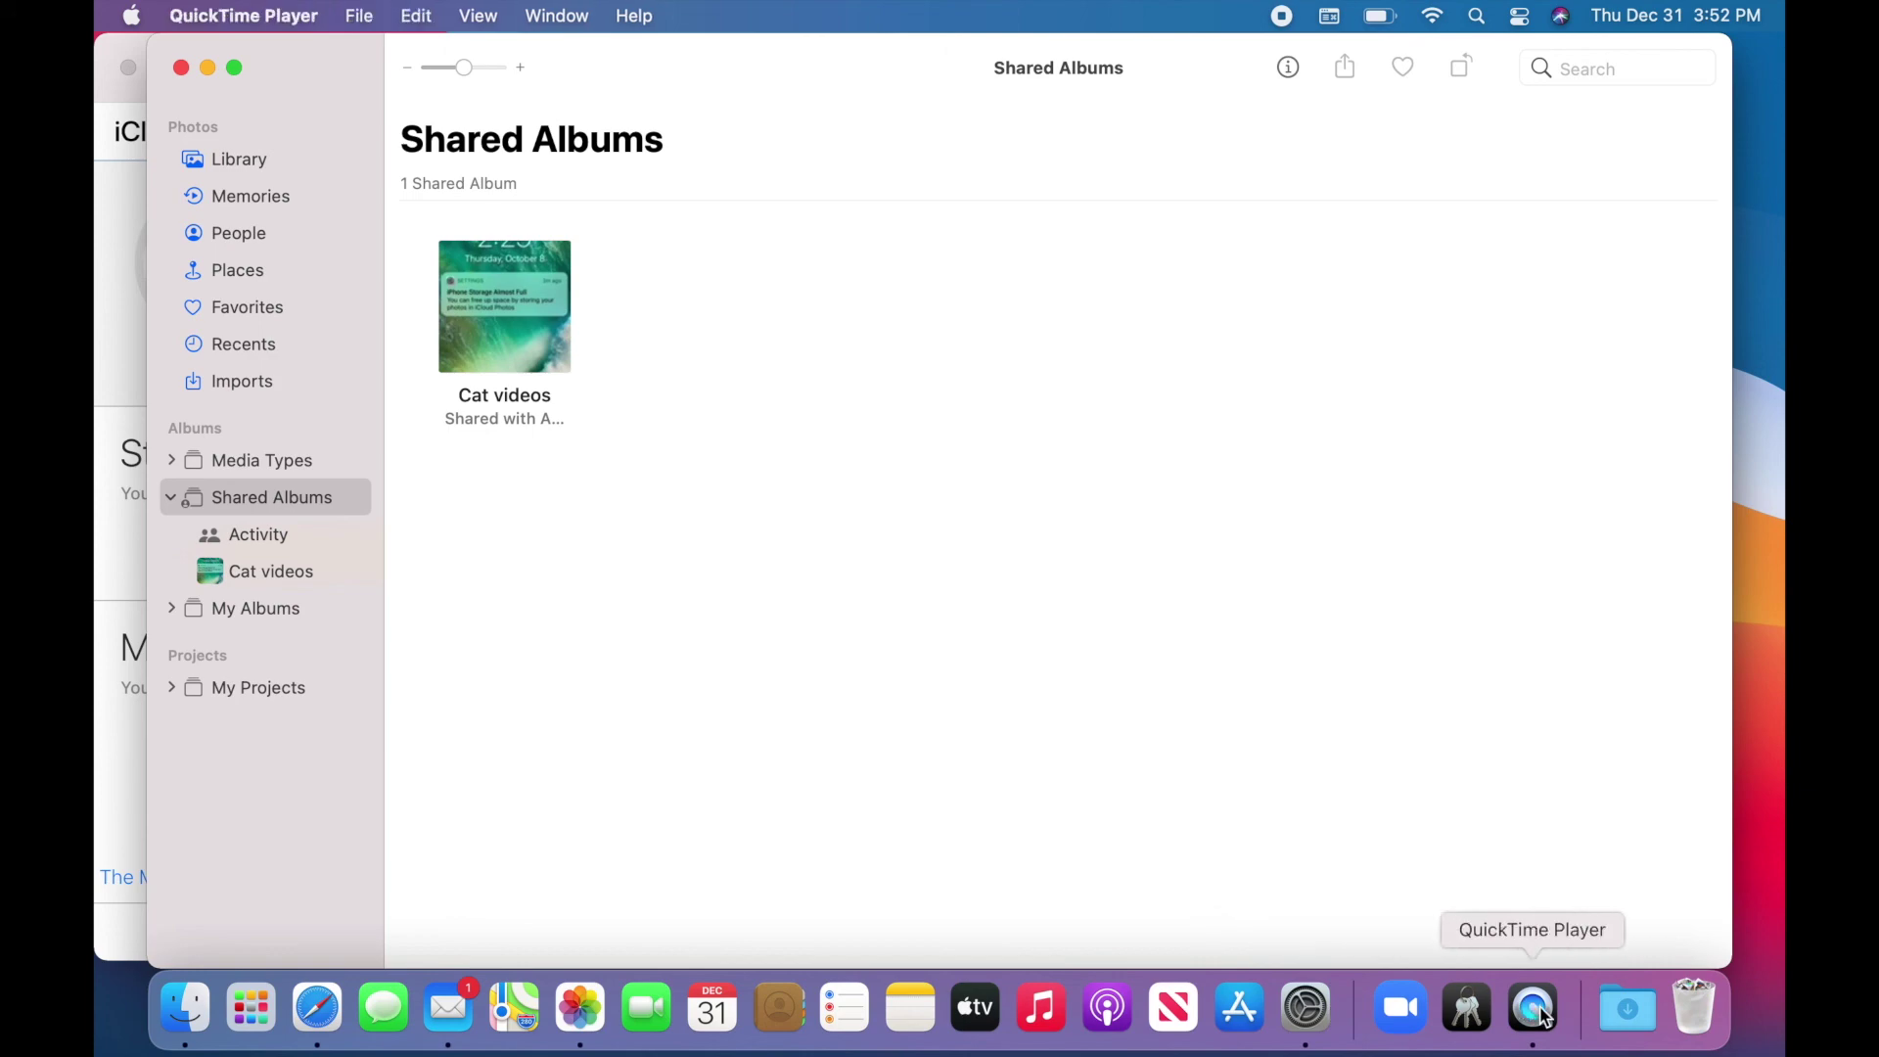